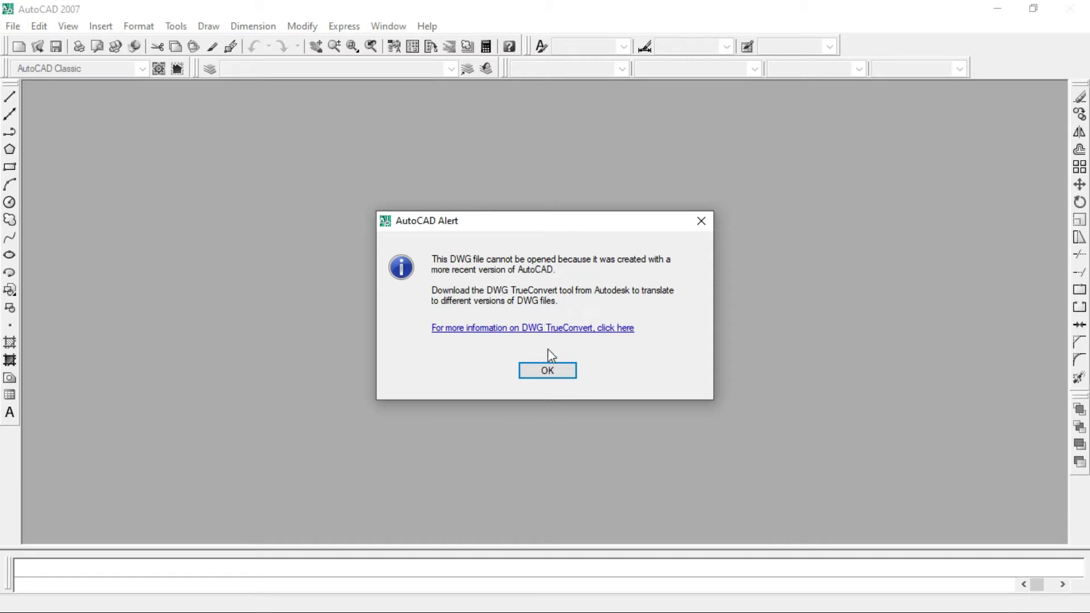
# Step: Dismiss the AutoCAD version alert and close the AutoCAD folder window
pyautogui.click(701, 222)
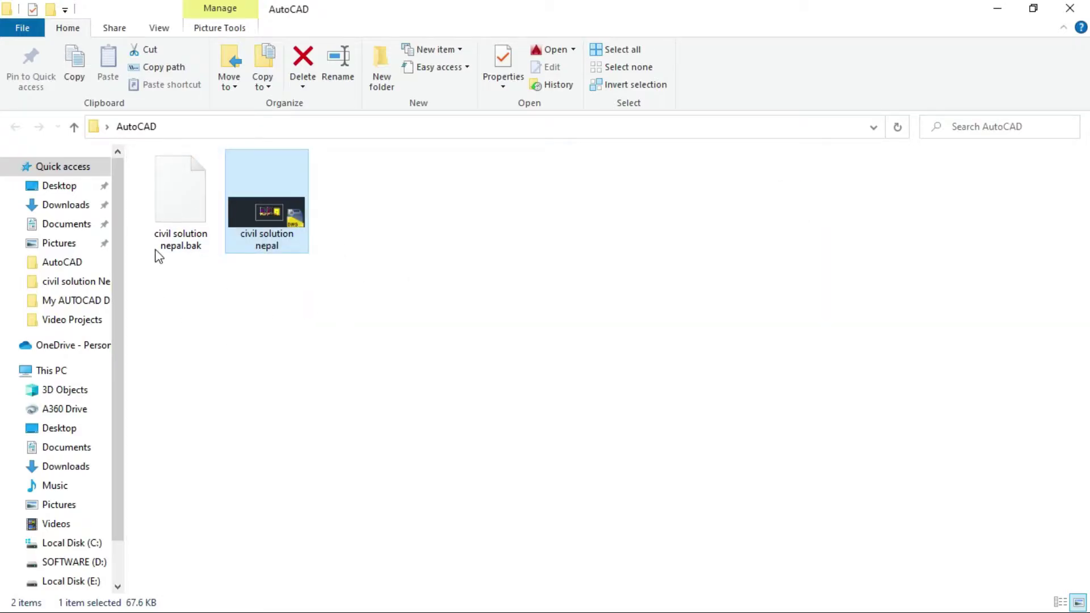
pyautogui.click(1033, 8)
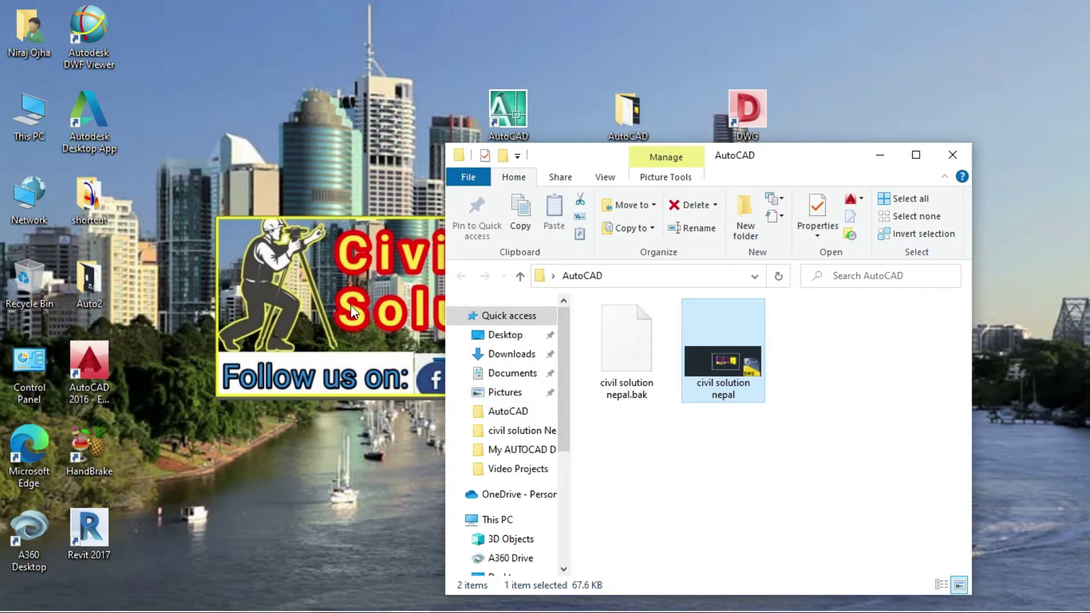
pyautogui.moveTo(623, 160); pyautogui.dragTo(572, 194)
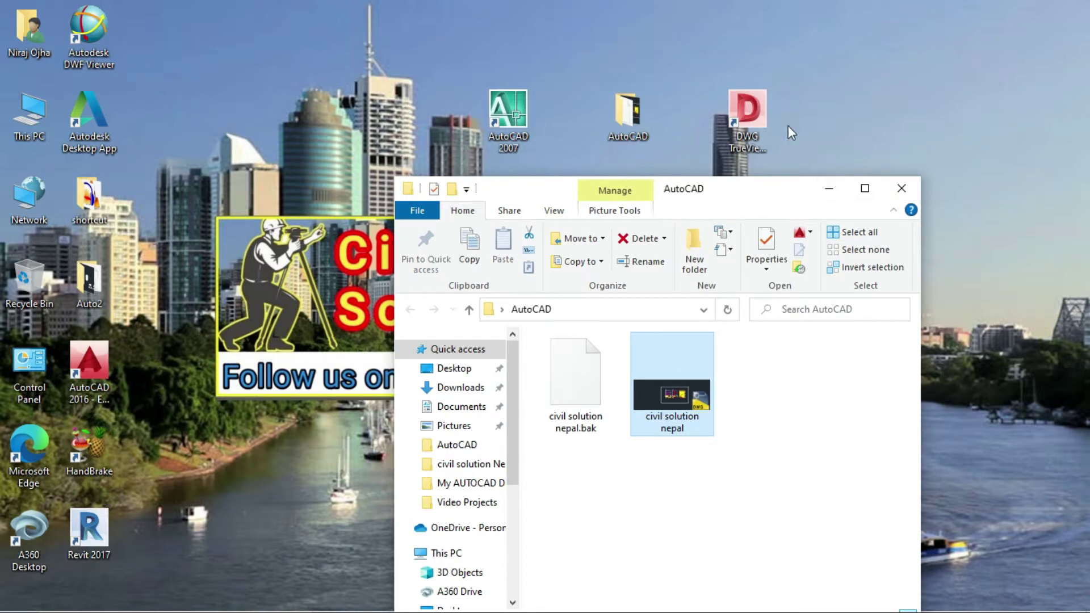
pyautogui.click(897, 184)
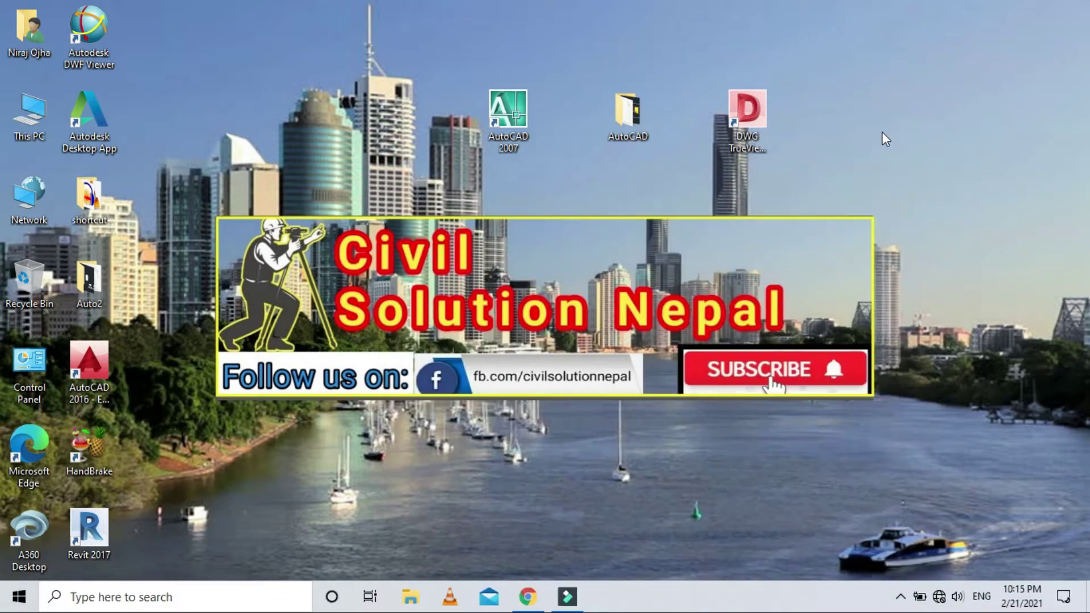
pyautogui.moveTo(747, 124); pyautogui.dragTo(759, 91)
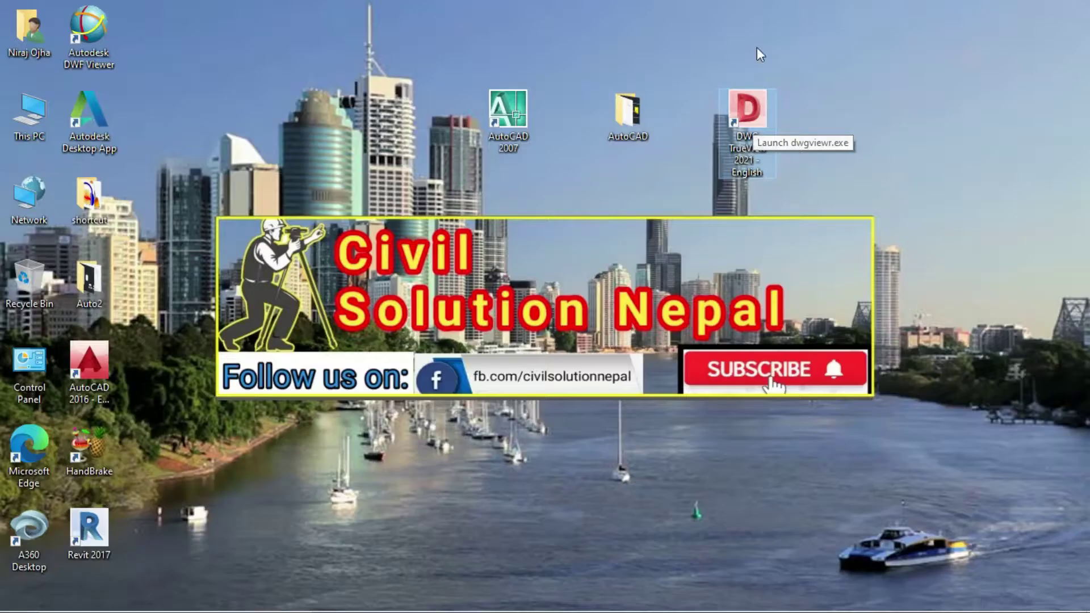
pyautogui.rightClick(803, 6)
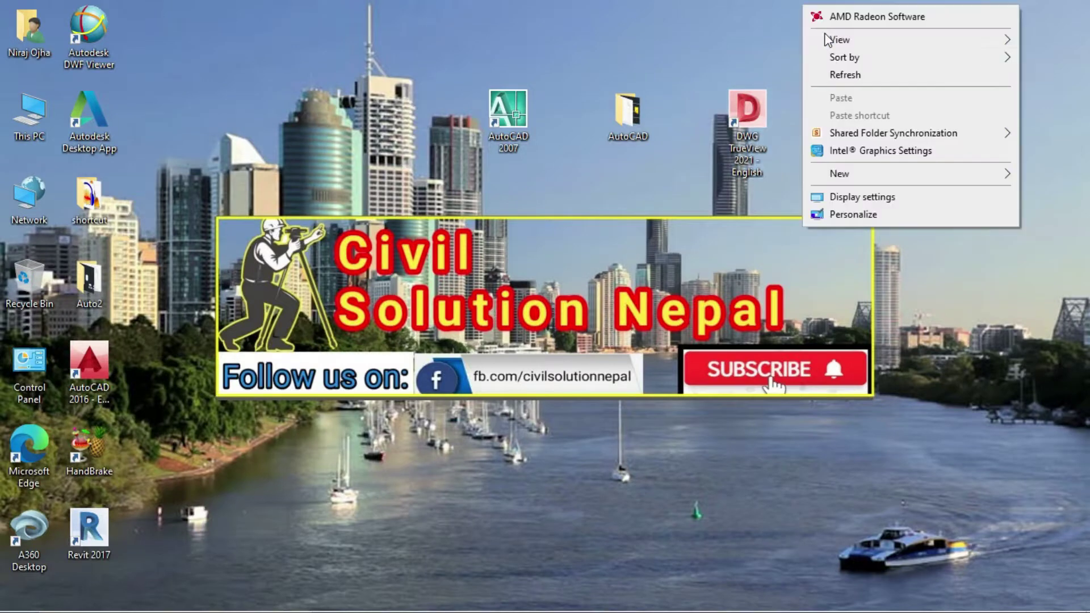
pyautogui.click(840, 76)
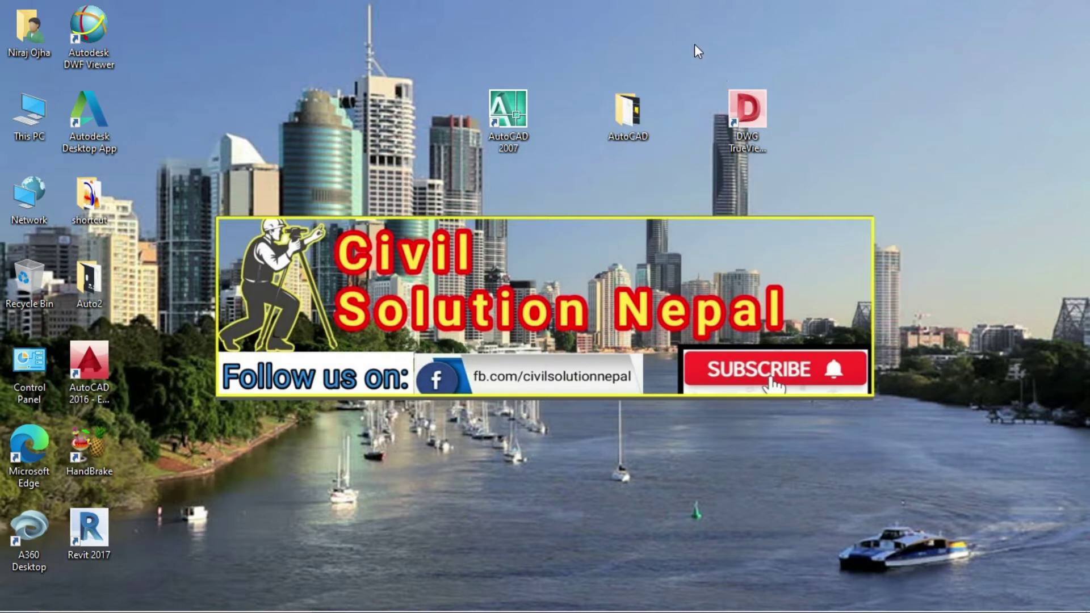
pyautogui.moveTo(706, 68); pyautogui.dragTo(785, 176)
pyautogui.moveTo(683, 55); pyautogui.dragTo(826, 186)
pyautogui.moveTo(686, 56); pyautogui.dragTo(824, 192)
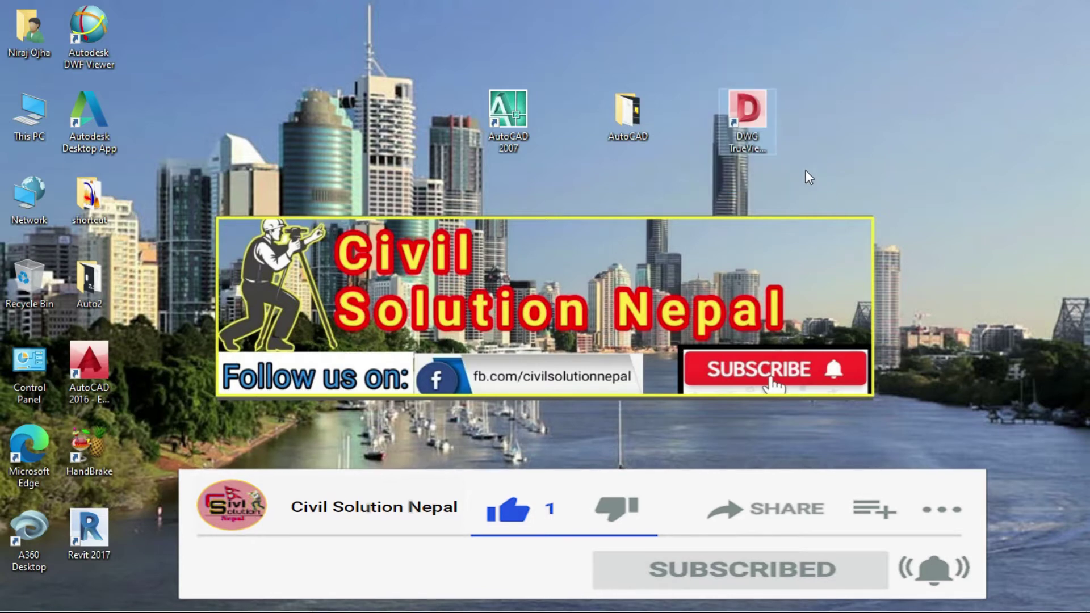
pyautogui.rightClick(802, 3)
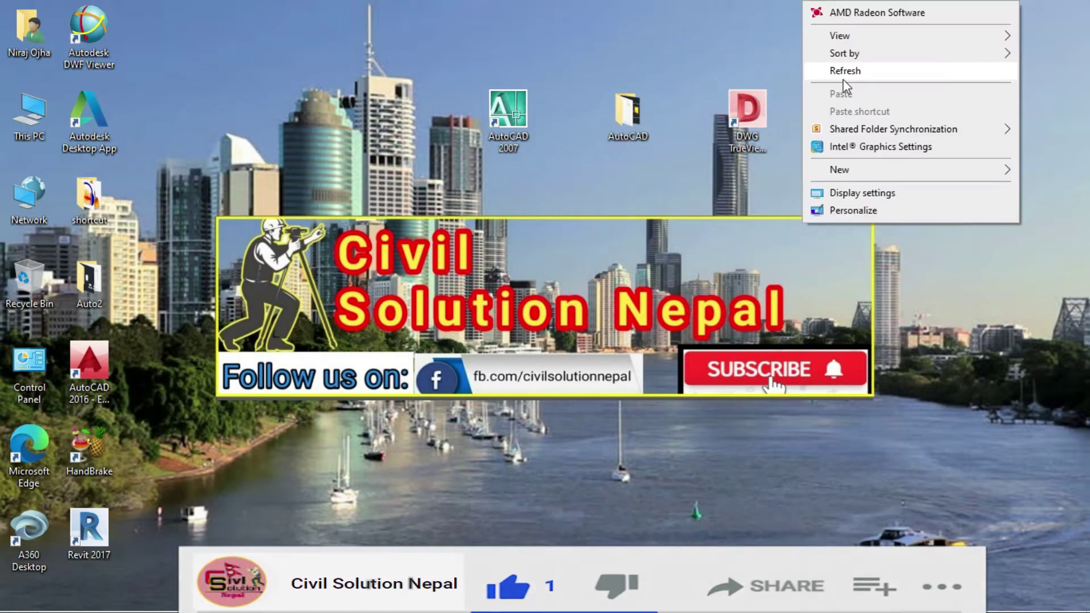
pyautogui.click(835, 70)
# Step: Switch to Chrome and review the Autodesk DWG viewers comparison page, including the DWG TrueView download entry
pyautogui.moveTo(576, 608)
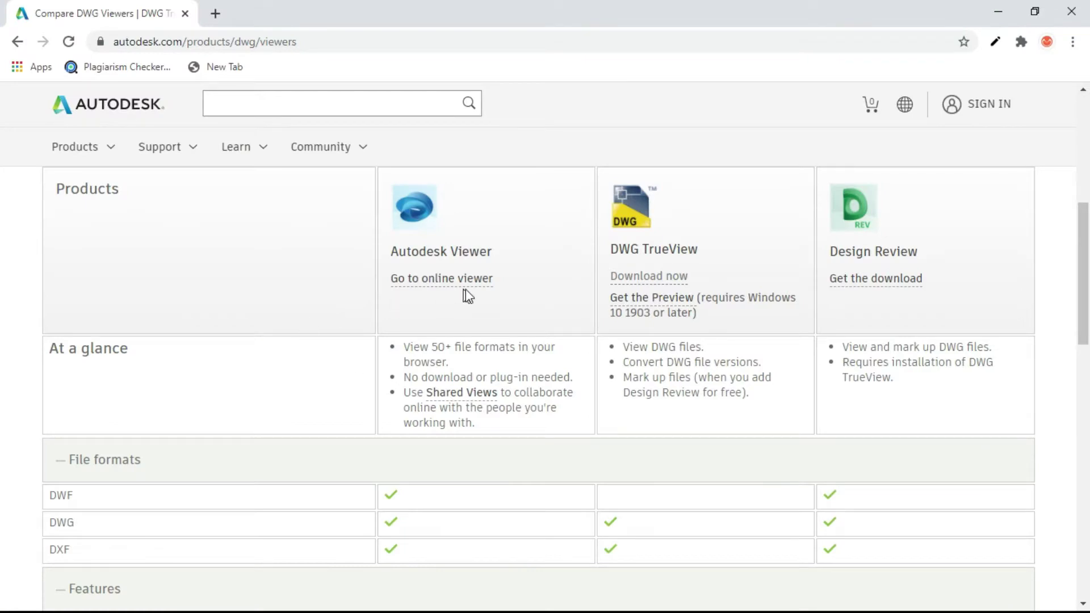
pyautogui.scroll(7, 466, 295)
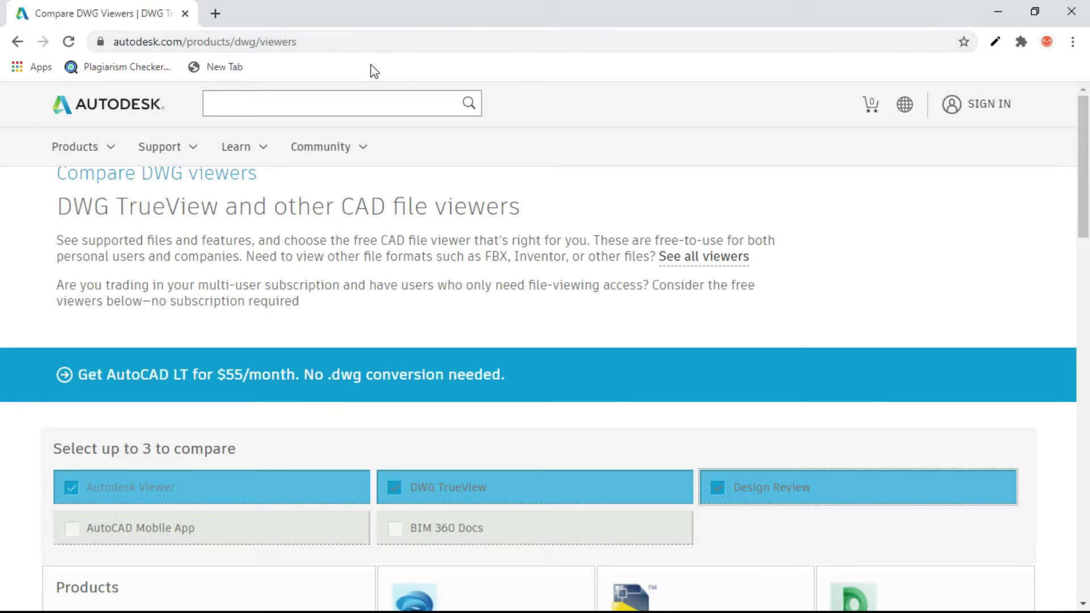
pyautogui.scroll(-3, 369, 94)
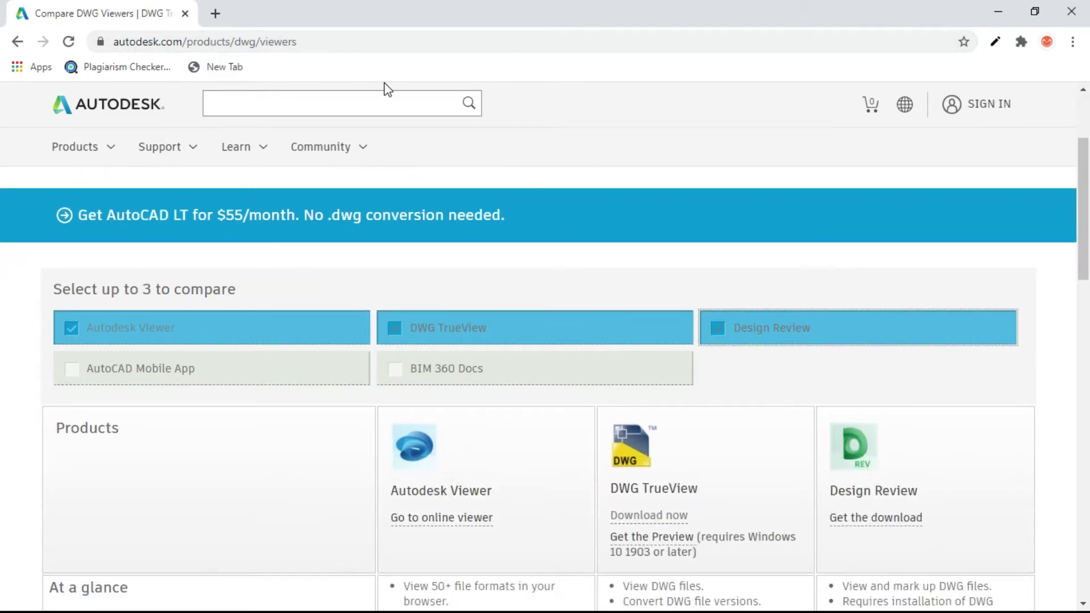
pyautogui.scroll(-2, 369, 287)
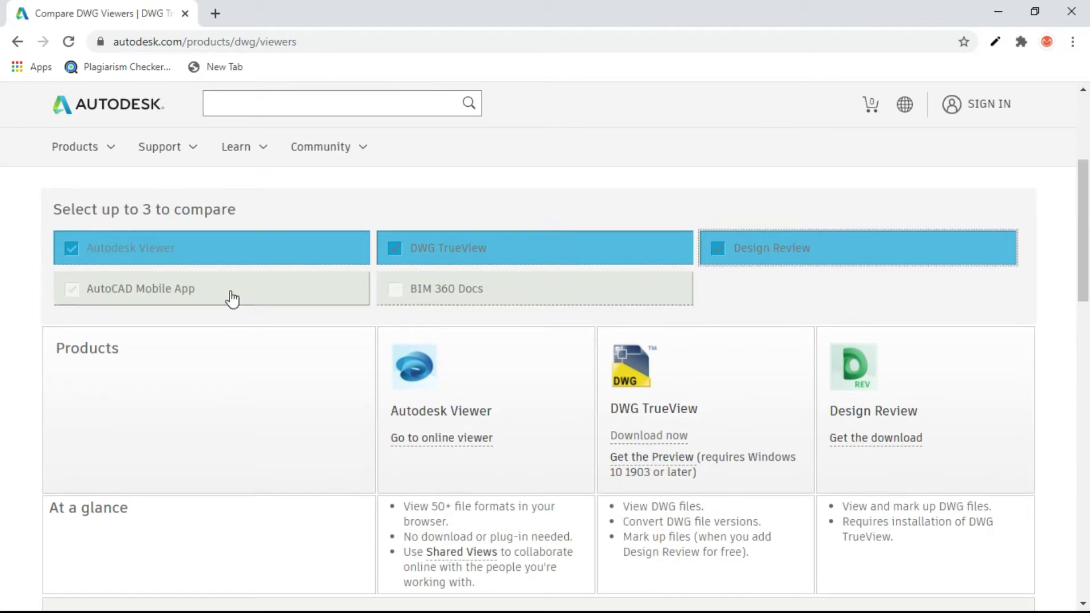
pyautogui.scroll(-3, 482, 355)
pyautogui.scroll(1, 662, 278)
pyautogui.scroll(2, 663, 277)
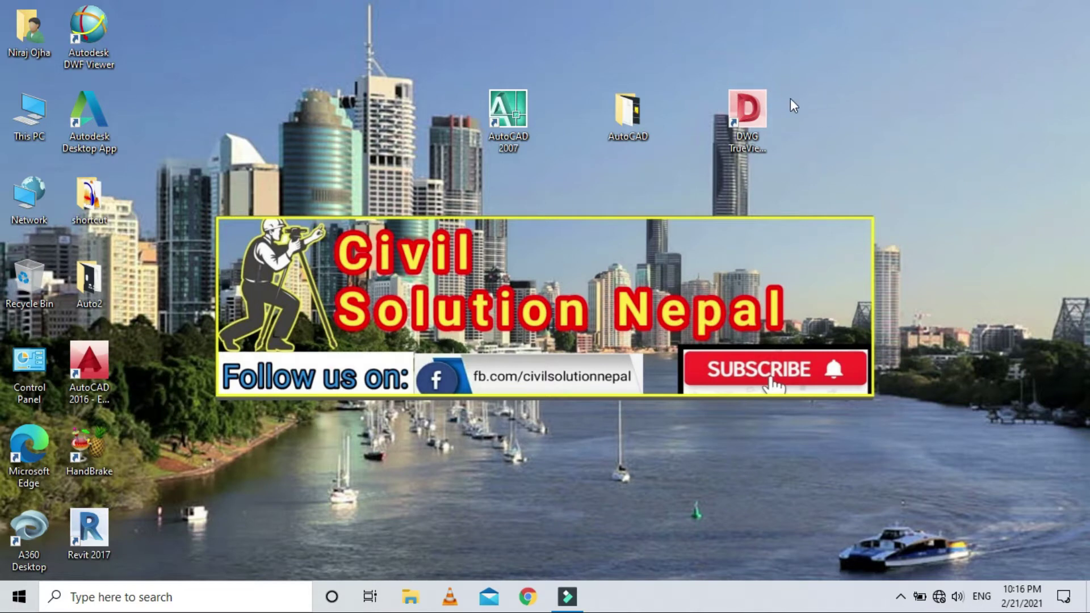
# Step: Check the contents of the AutoCAD folder on the desktop and close the folder
pyautogui.rightClick(806, 40)
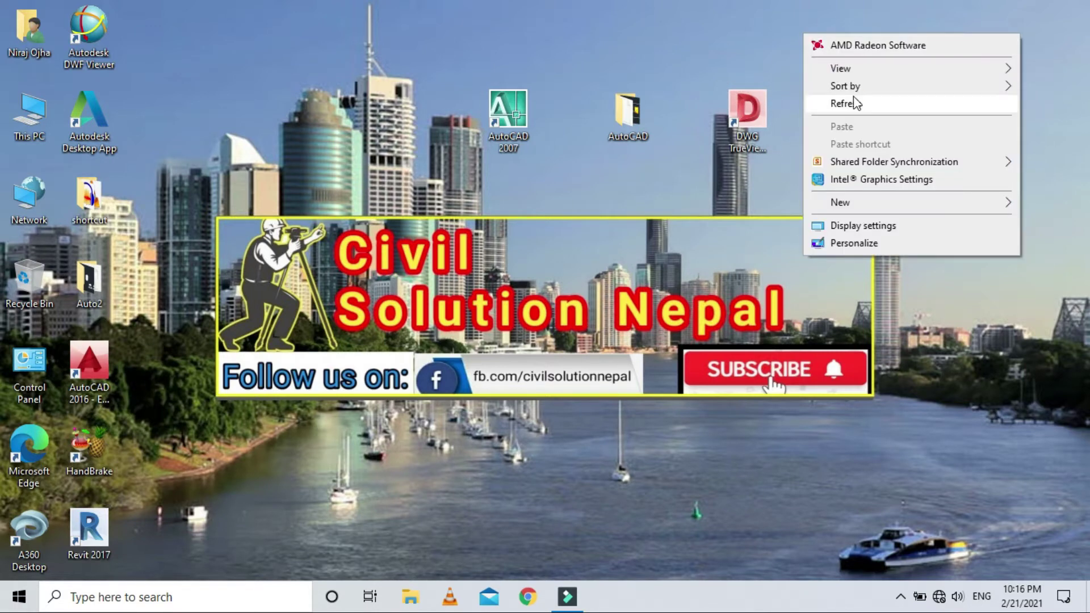
pyautogui.click(817, 100)
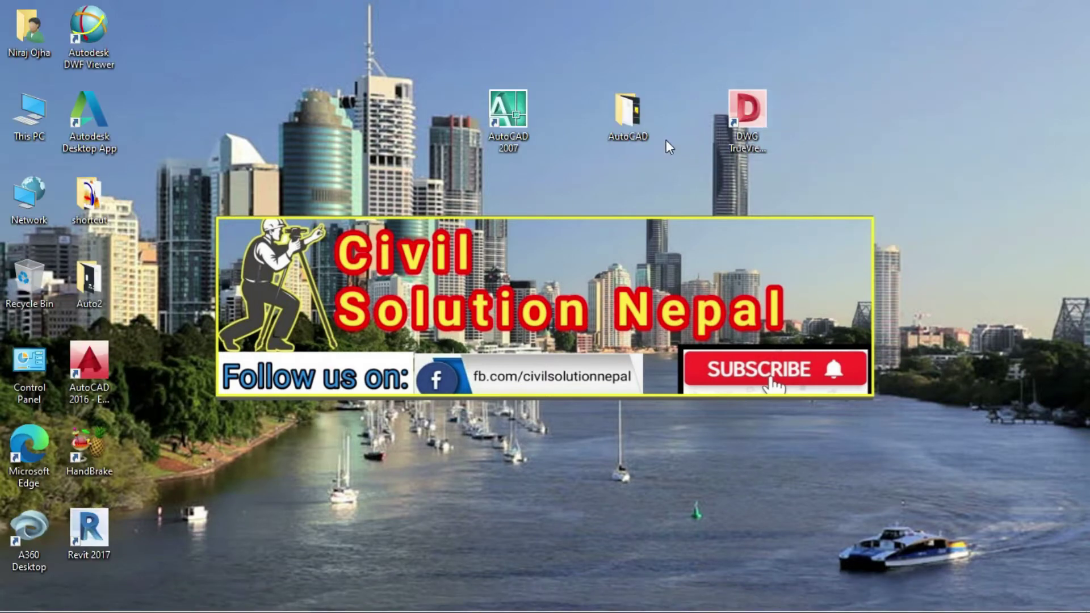
pyautogui.doubleClick(627, 114)
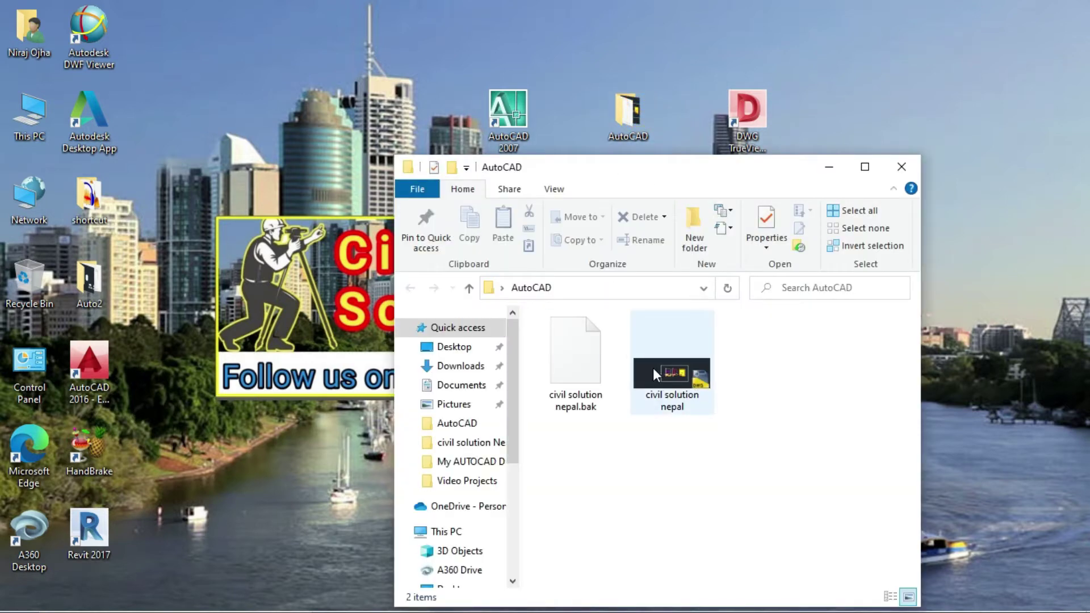
pyautogui.click(857, 170)
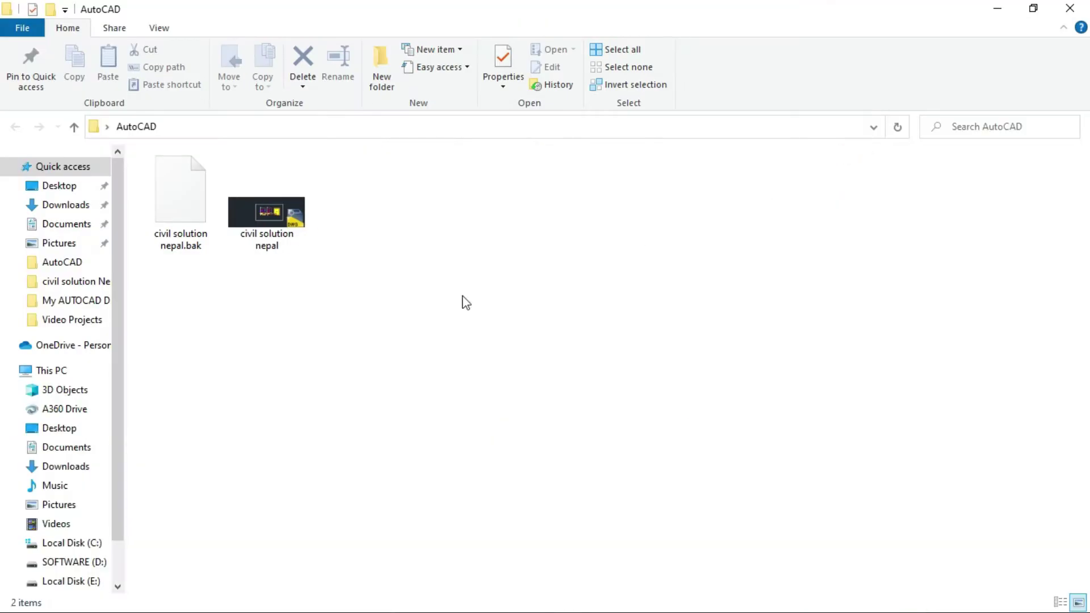
pyautogui.click(1070, 6)
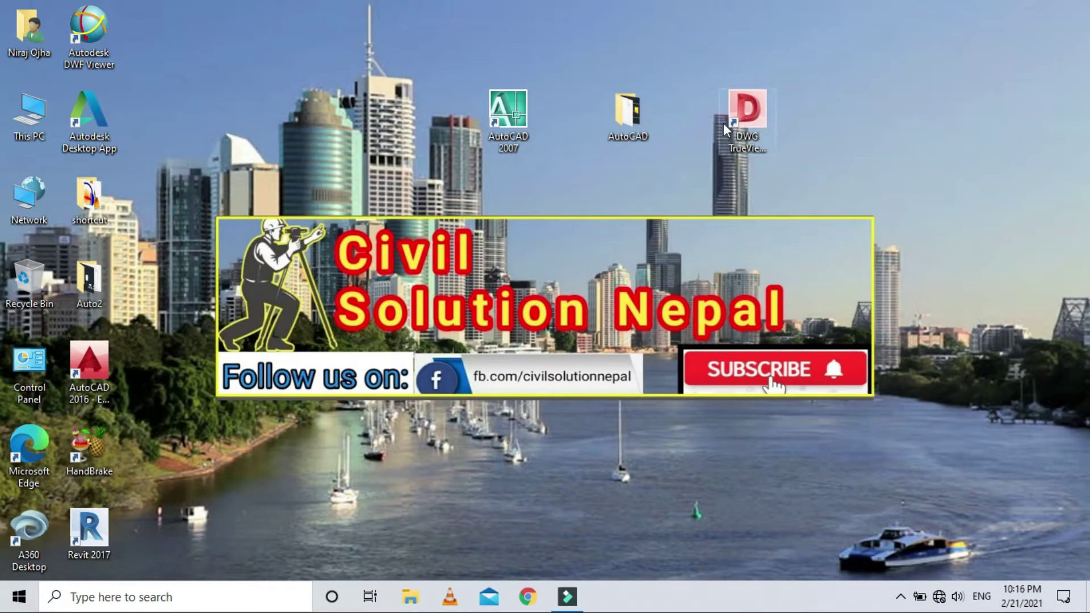
# Step: Launch DWG TrueView 2021 and open the civil solution nepal drawing from the AutoCAD folder on the Desktop
pyautogui.doubleClick(758, 120)
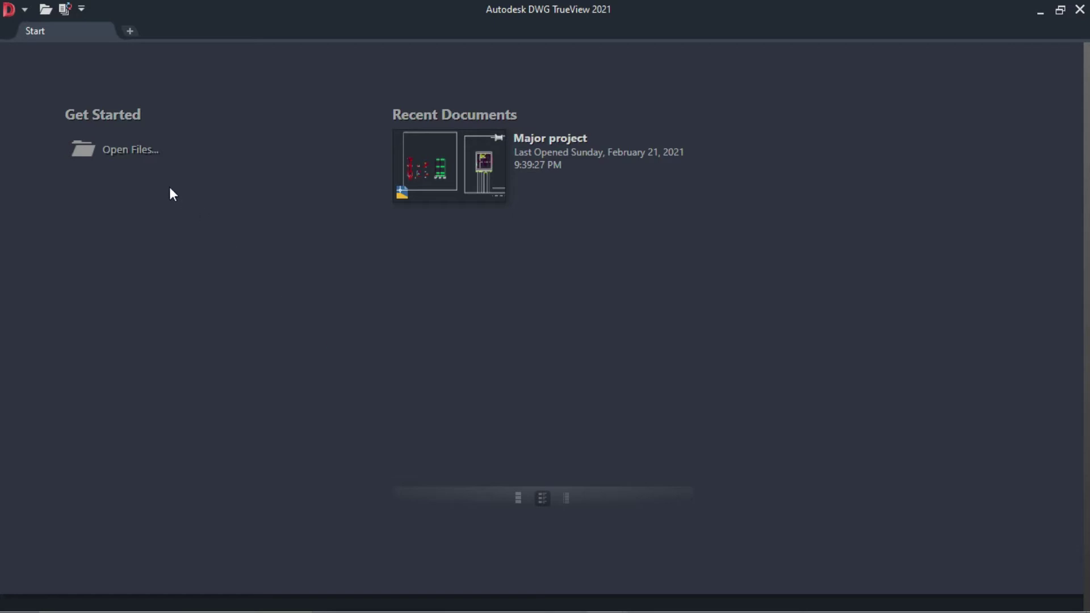
pyautogui.click(103, 155)
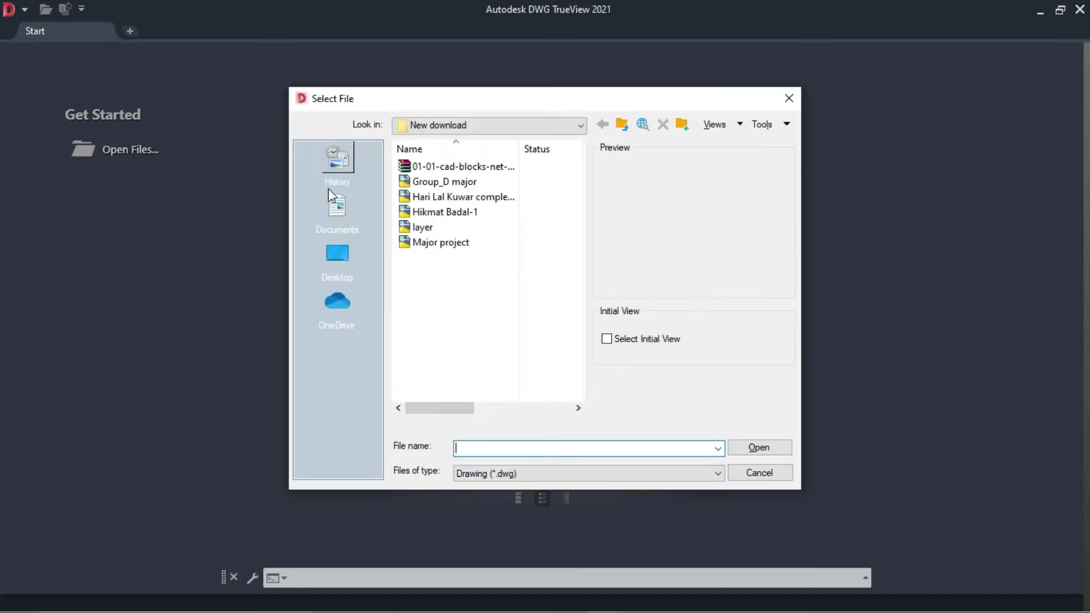
pyautogui.click(329, 258)
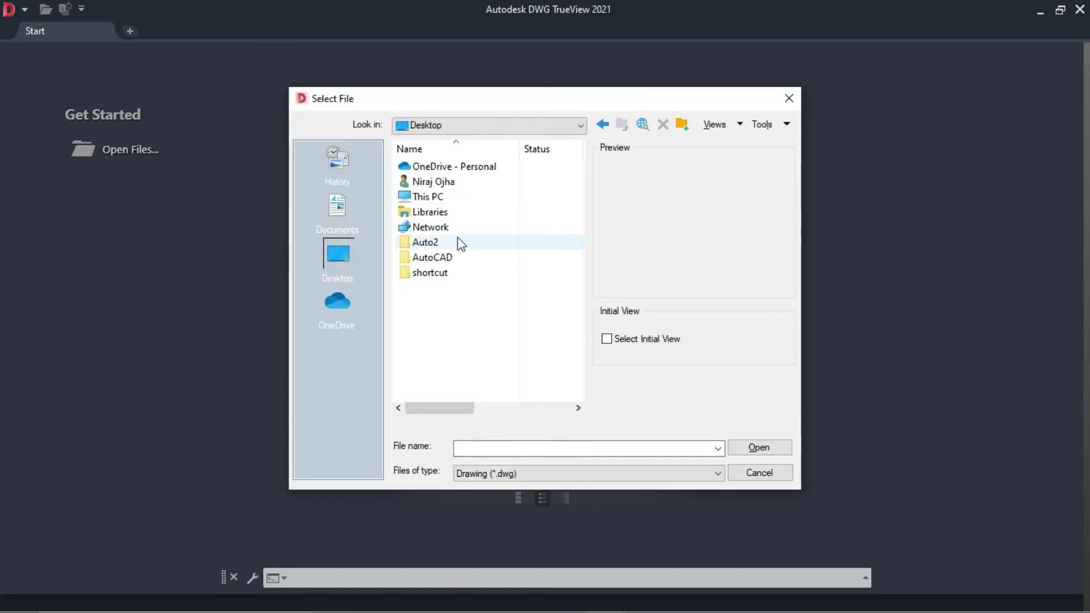
pyautogui.doubleClick(426, 256)
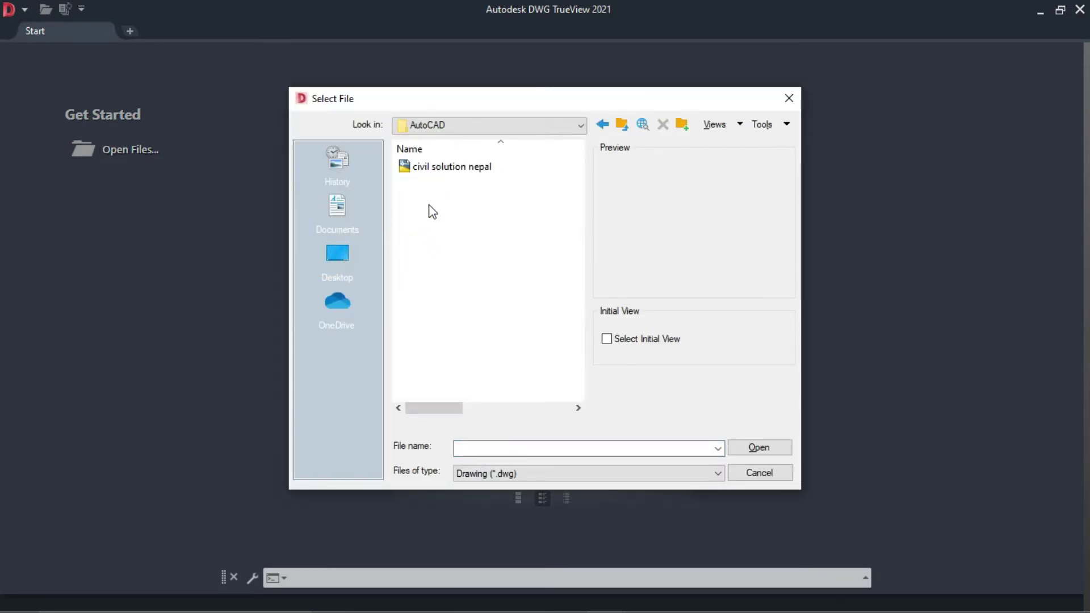
pyautogui.click(433, 170)
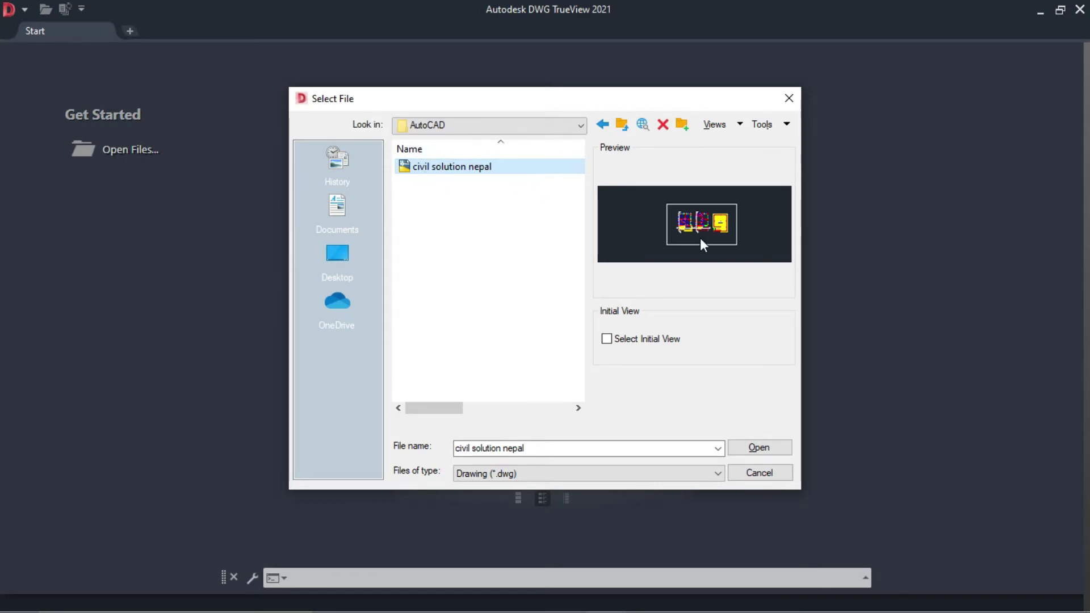
pyautogui.click(767, 448)
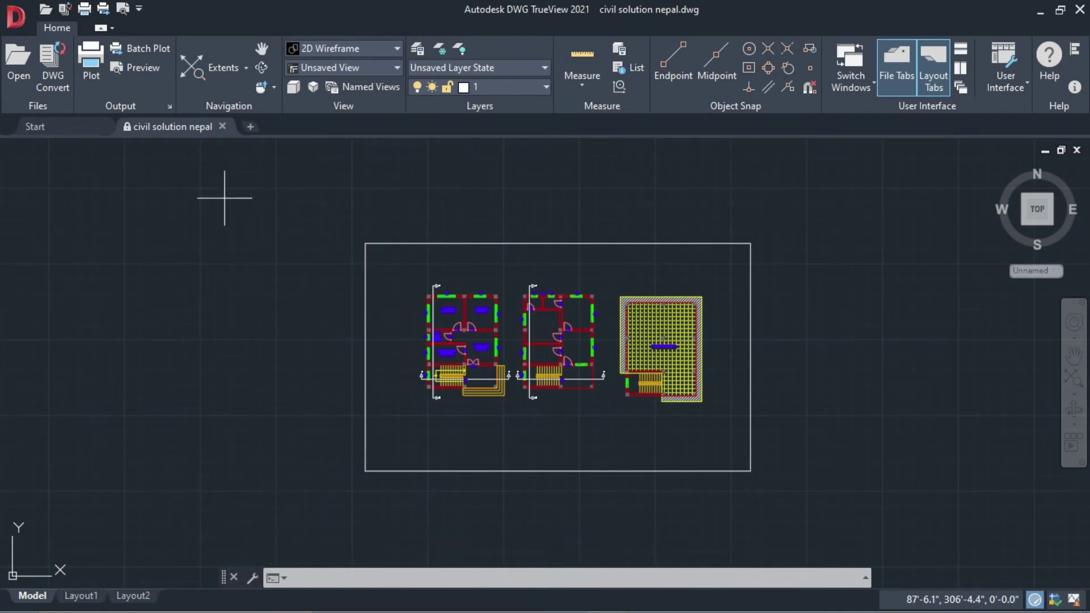
# Step: Examine the floor plans in the open drawing and look over the Plot settings without plotting
pyautogui.scroll(2, 659, 335)
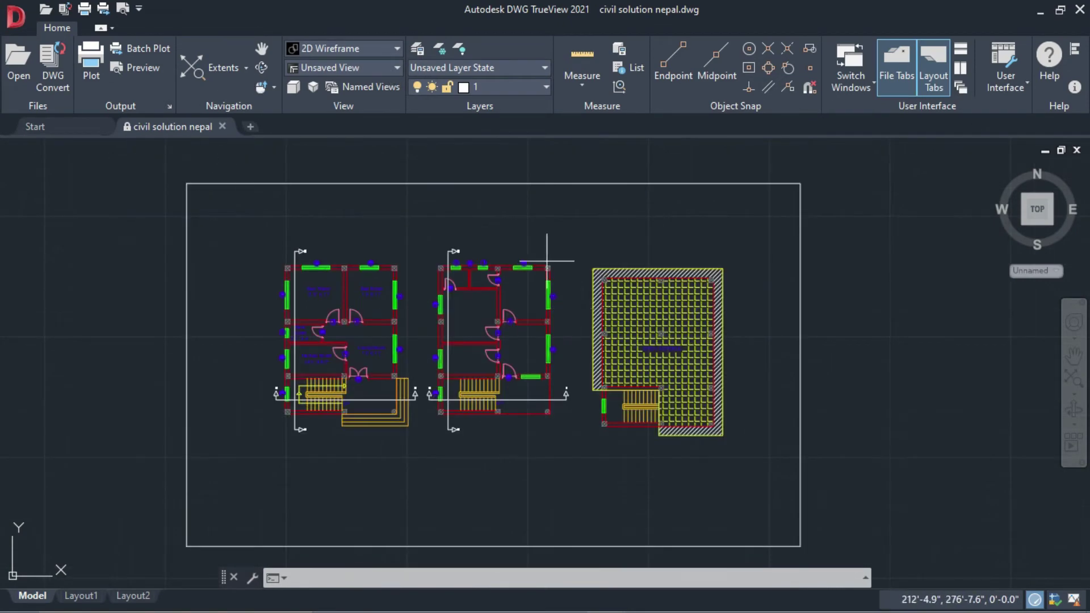
pyautogui.scroll(-2, 559, 239)
pyautogui.scroll(2, 559, 239)
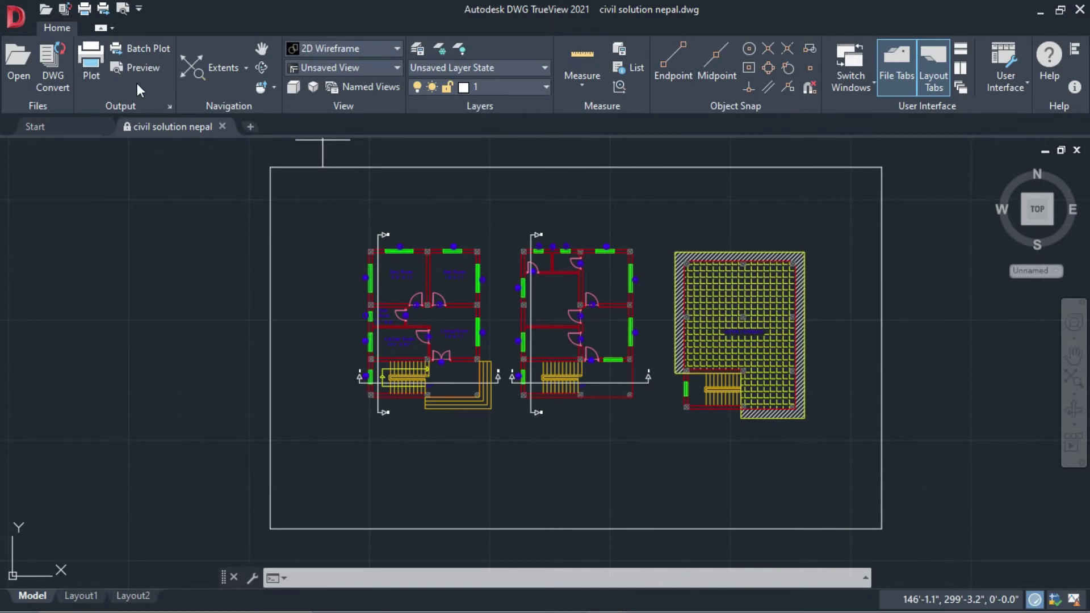
pyautogui.scroll(-4, 288, 199)
pyautogui.scroll(2, 359, 233)
pyautogui.scroll(2, 109, 175)
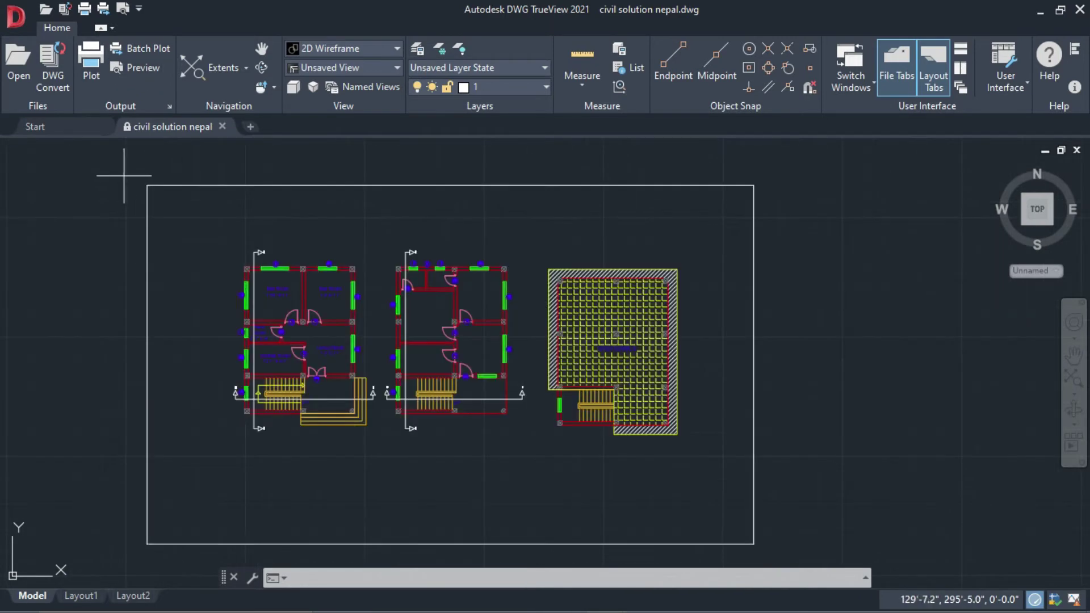
pyautogui.click(92, 57)
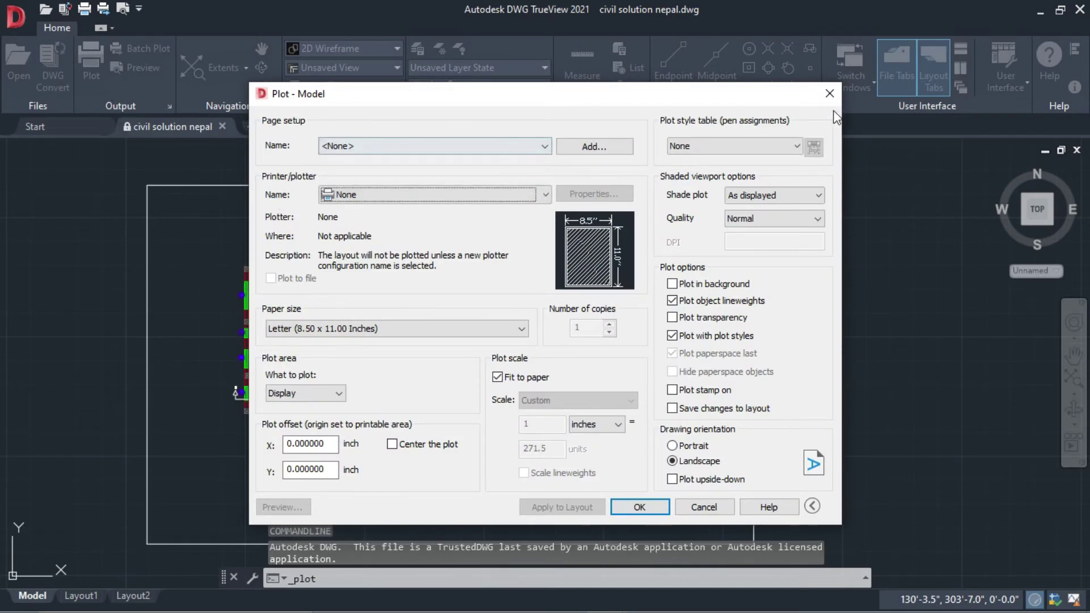
pyautogui.click(827, 94)
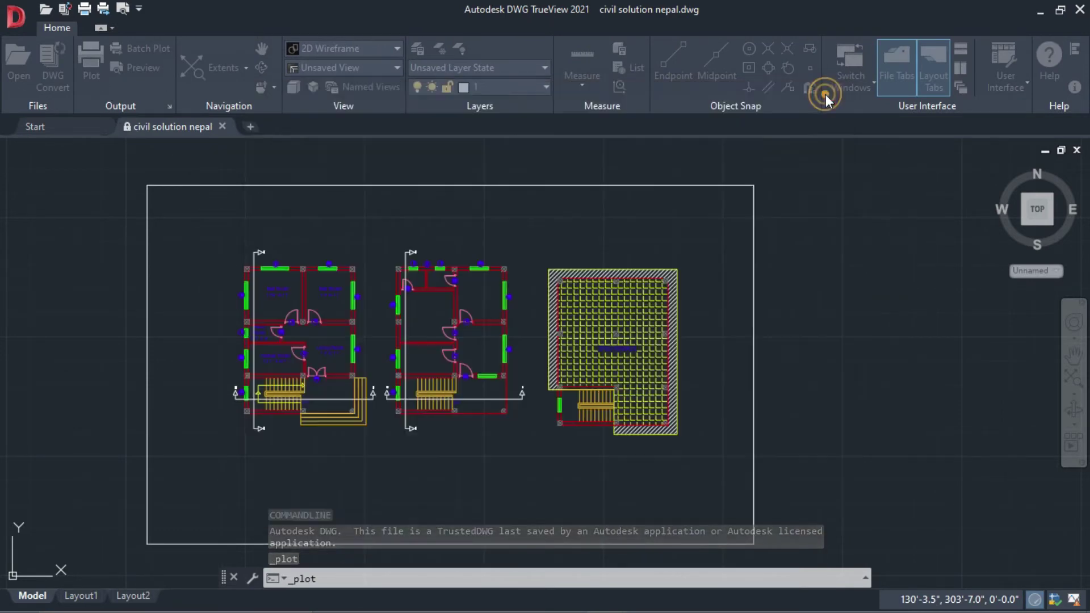
pyautogui.scroll(-3, 761, 183)
pyautogui.scroll(4, 672, 248)
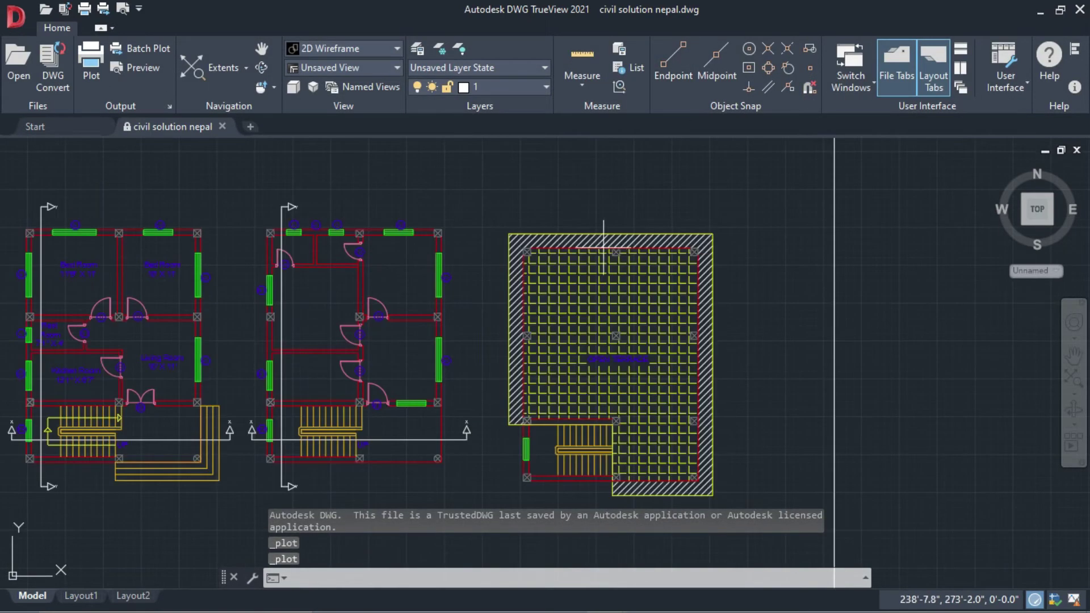
pyautogui.scroll(-2, 616, 286)
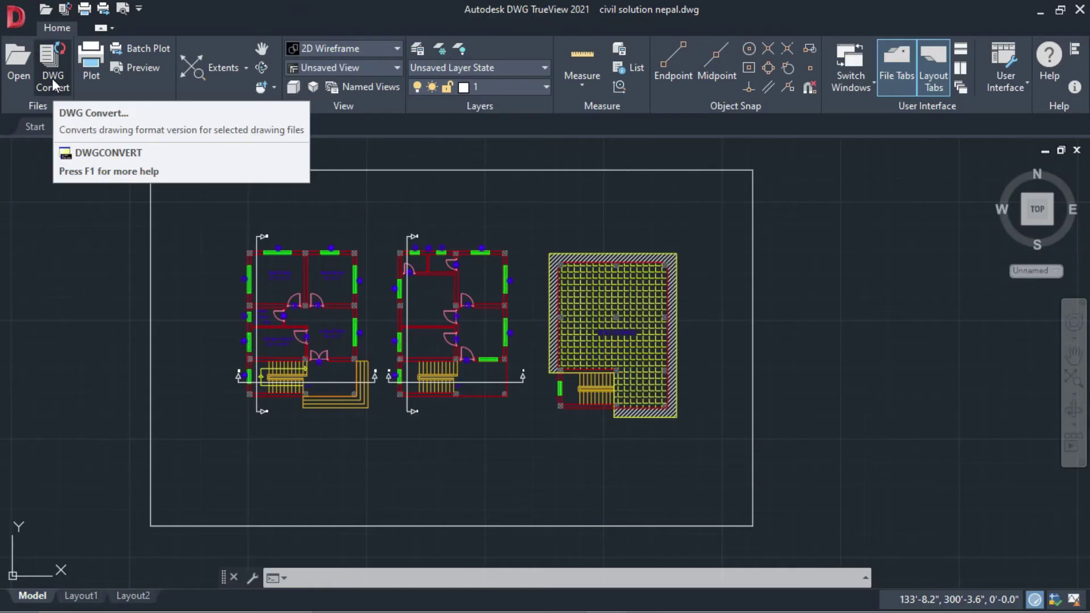
# Step: Start DWG Convert and add the civil solution nepal drawing from the AutoCAD folder on the Desktop
pyautogui.click(53, 80)
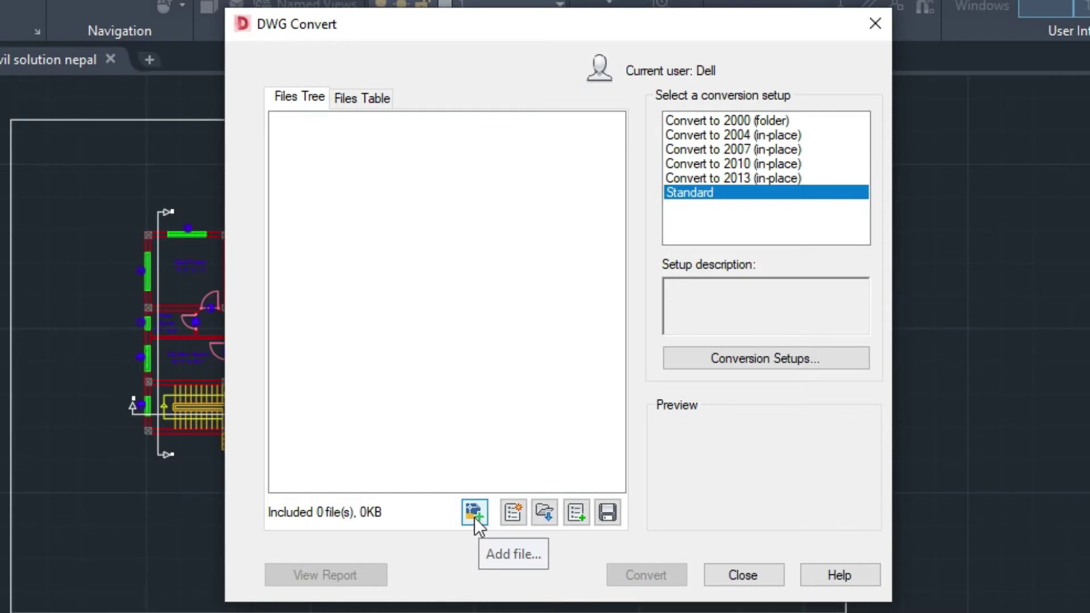
pyautogui.click(474, 513)
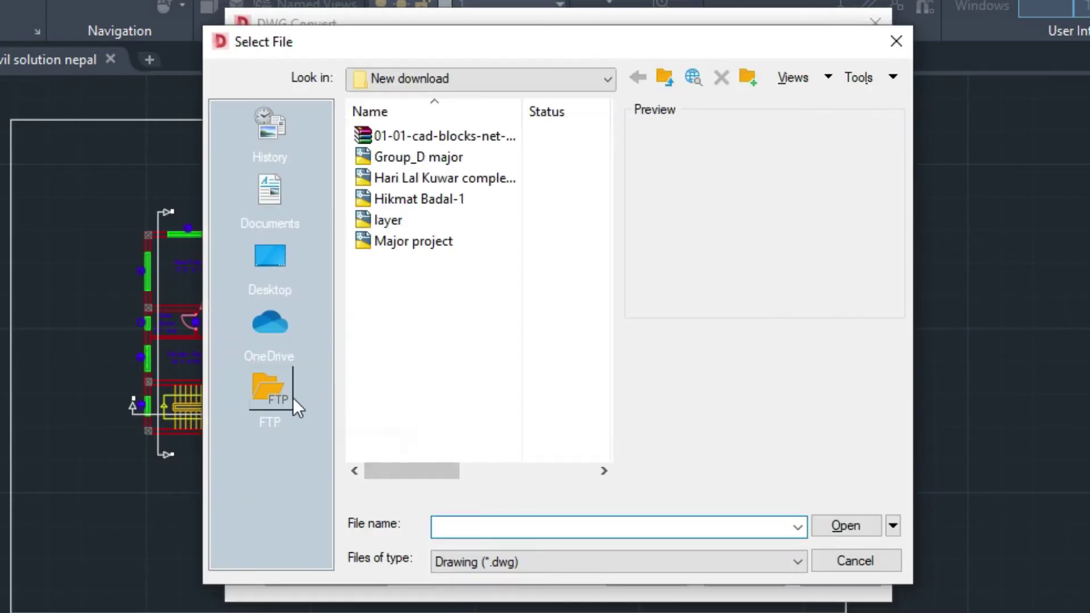
pyautogui.click(267, 262)
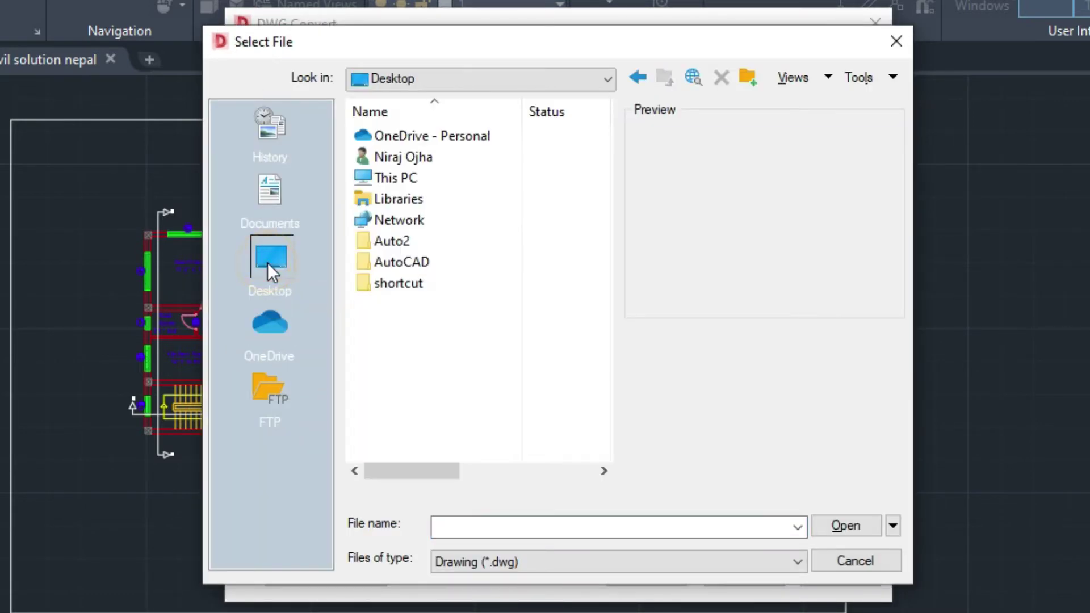
pyautogui.doubleClick(396, 262)
pyautogui.click(441, 142)
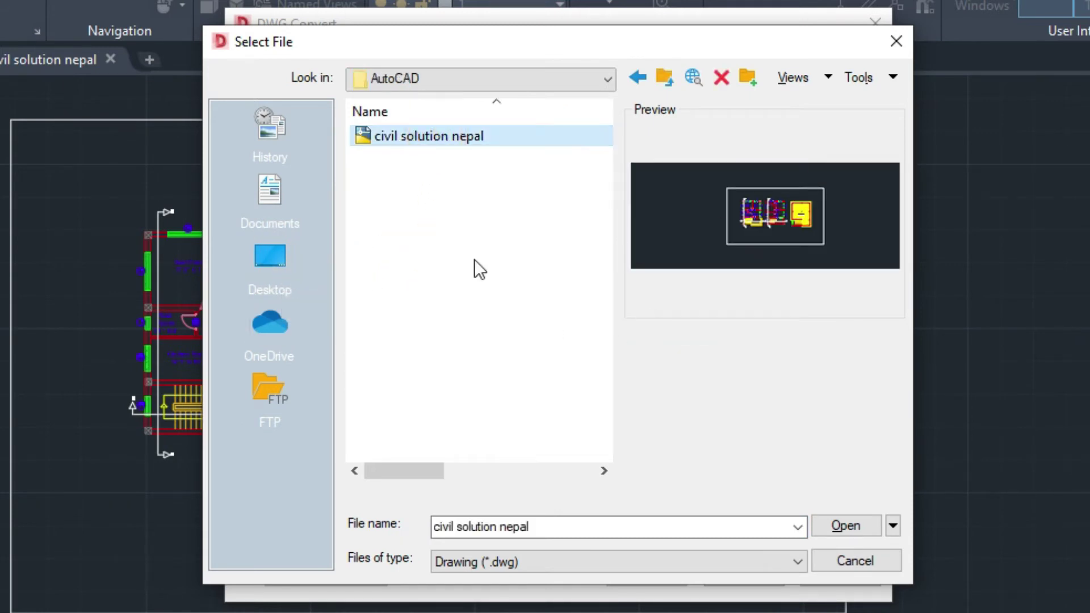
pyautogui.click(841, 534)
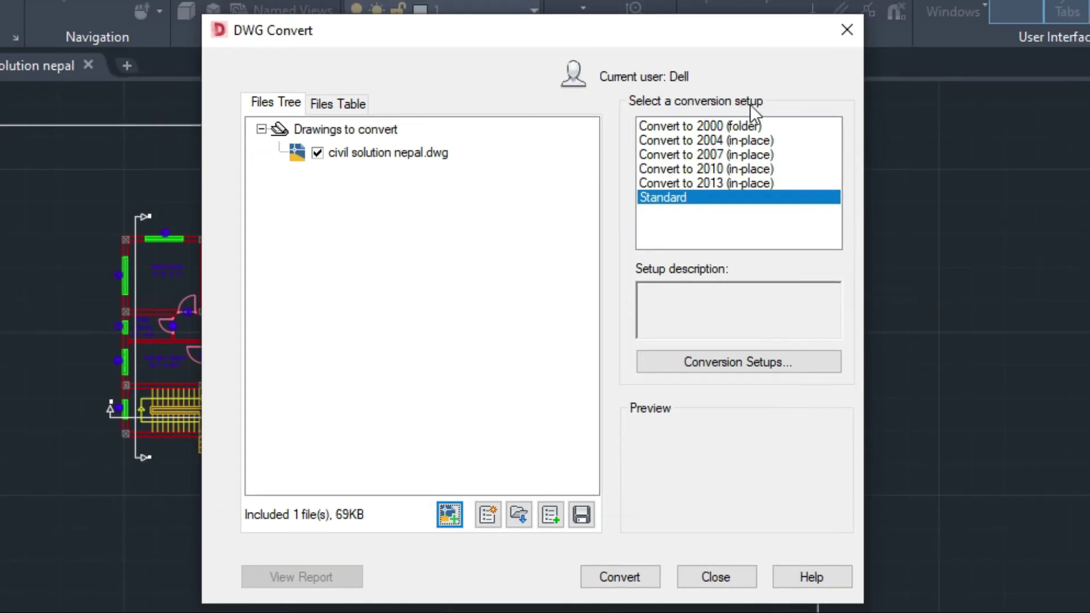
# Step: Convert the drawing with the Convert to 2007 (in-place) setup, declining to overwrite the existing Conversion.txt report
pyautogui.click(728, 168)
pyautogui.click(721, 140)
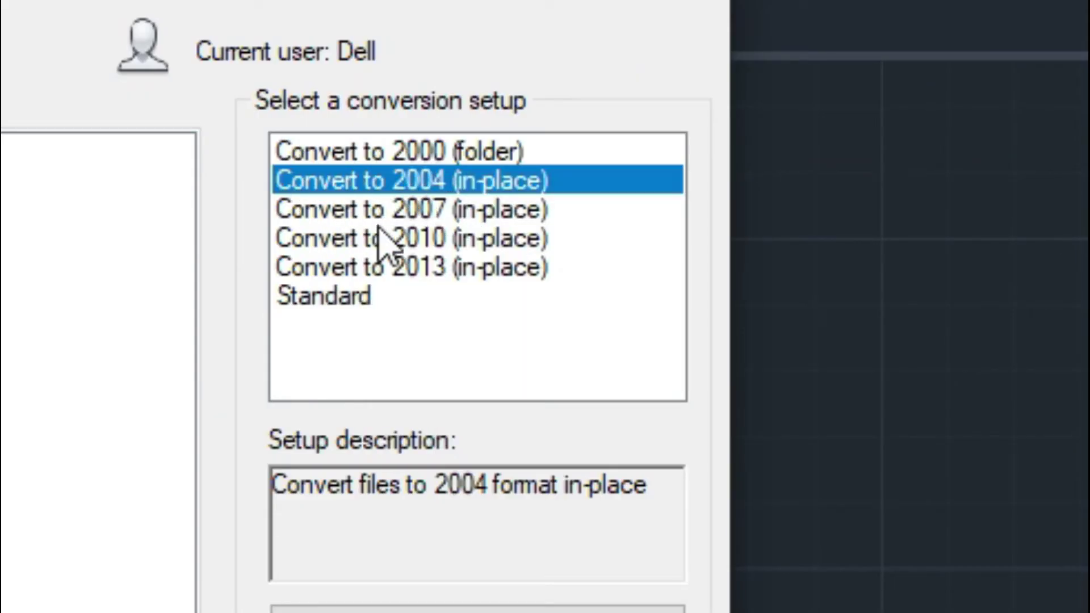
pyautogui.moveTo(434, 292)
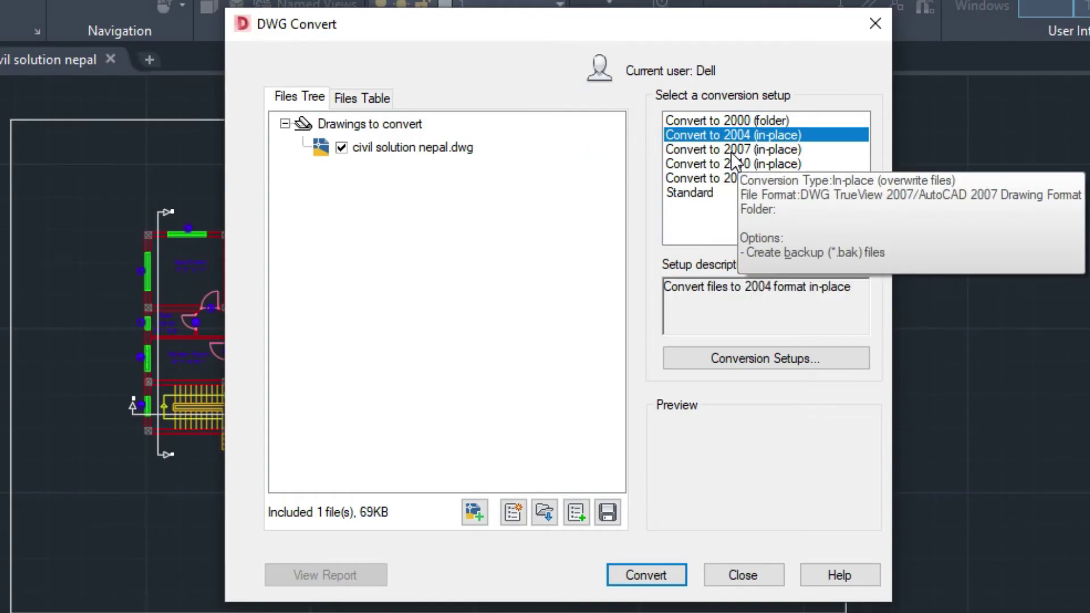
pyautogui.click(410, 213)
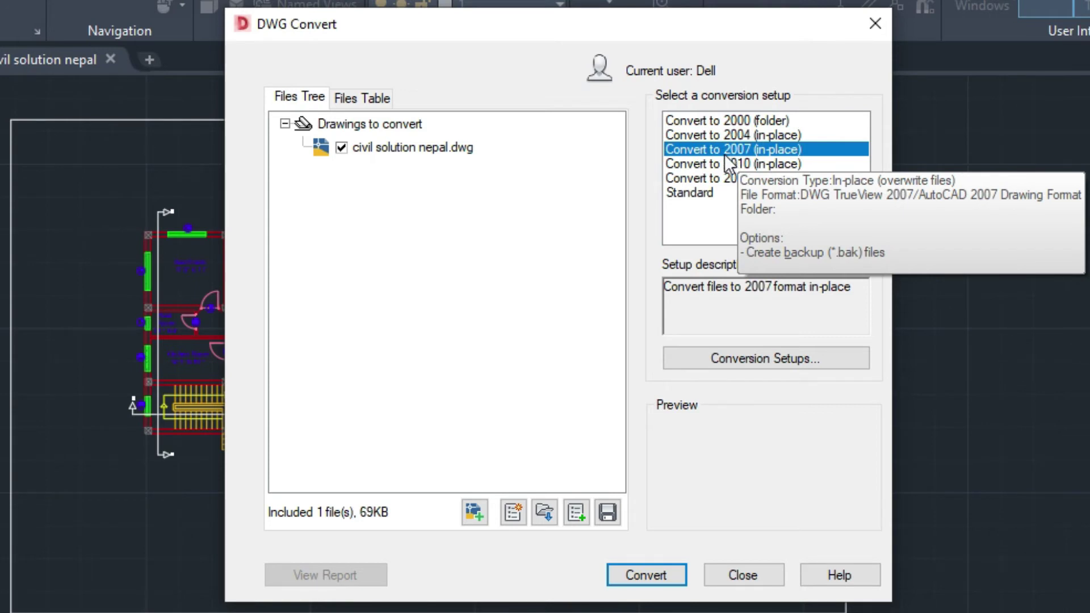
pyautogui.click(714, 128)
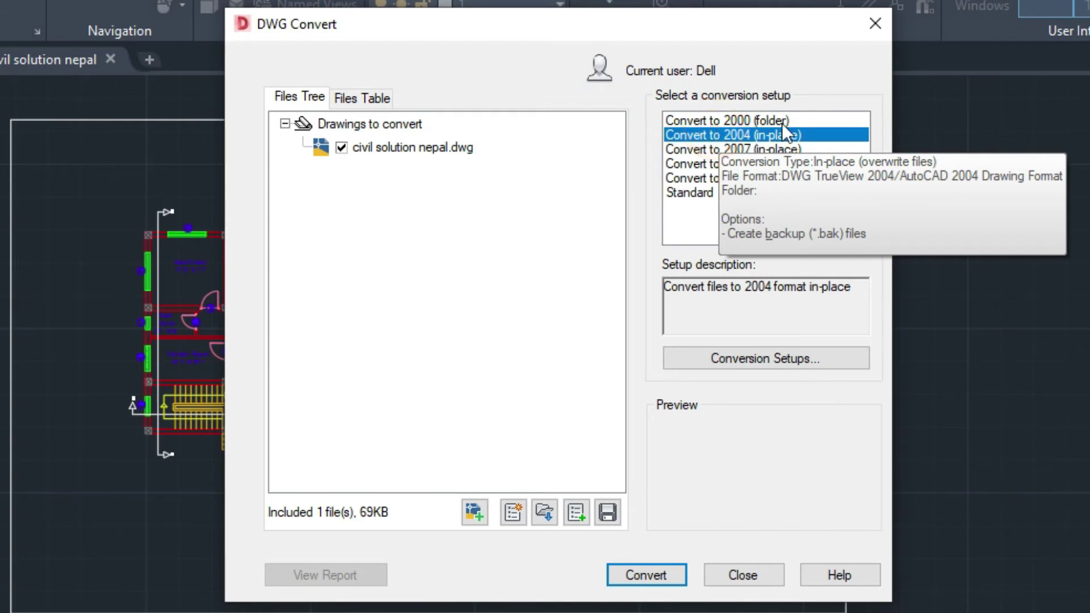
pyautogui.click(737, 150)
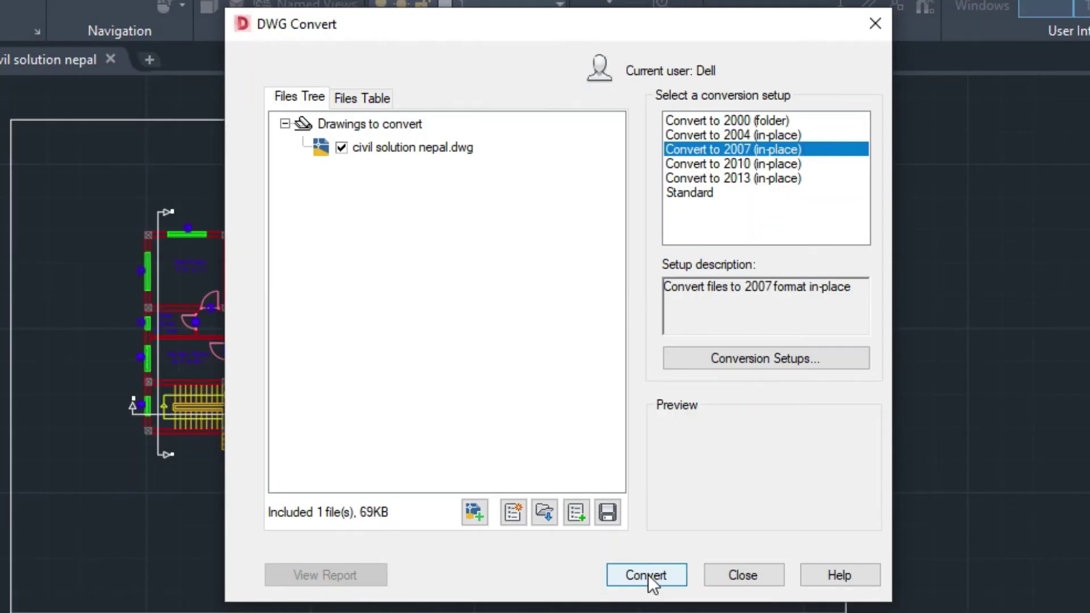
pyautogui.click(647, 575)
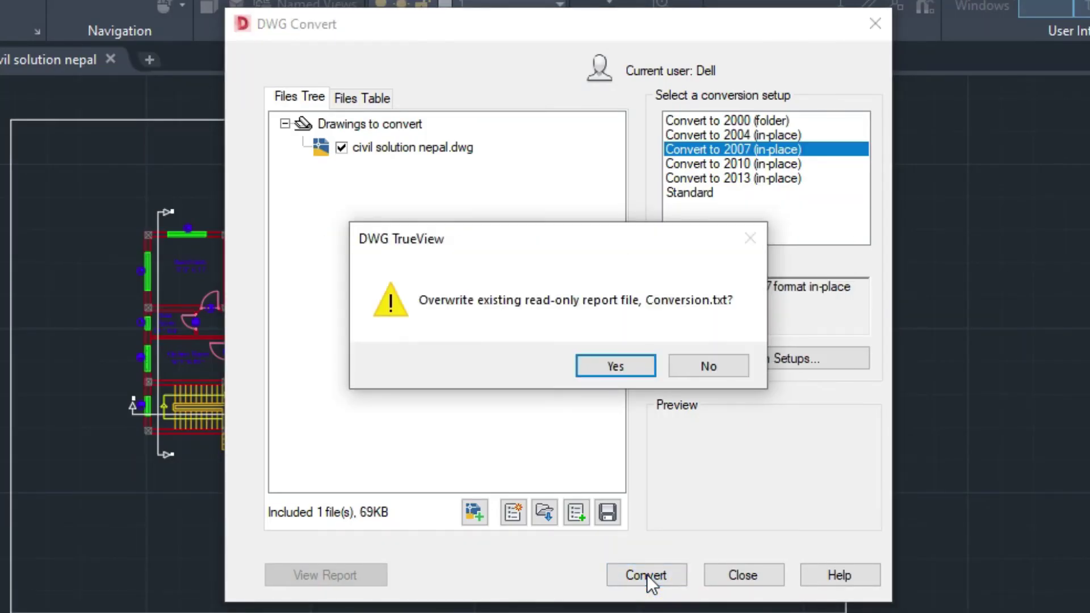
pyautogui.click(716, 373)
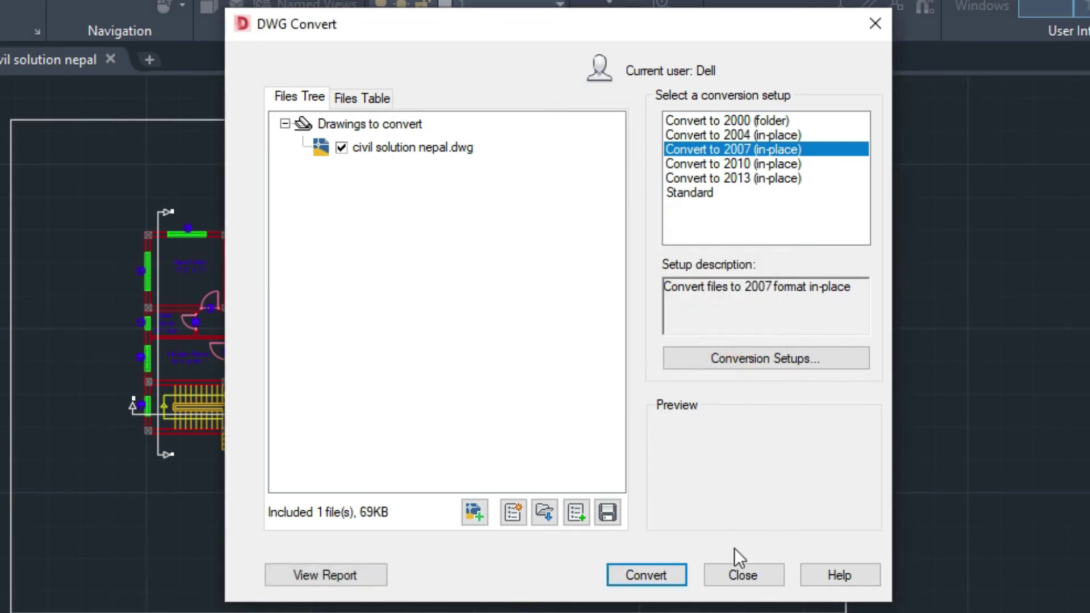
# Step: Close DWG Convert without saving the file list, then close the civil solution nepal drawing and minimize DWG TrueView
pyautogui.click(738, 568)
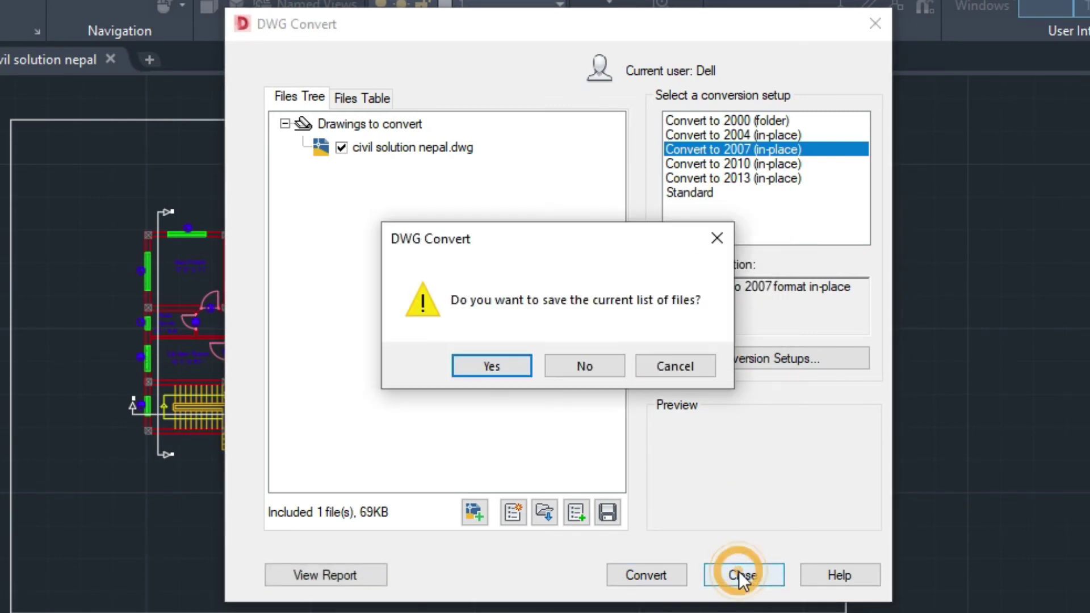
pyautogui.click(591, 366)
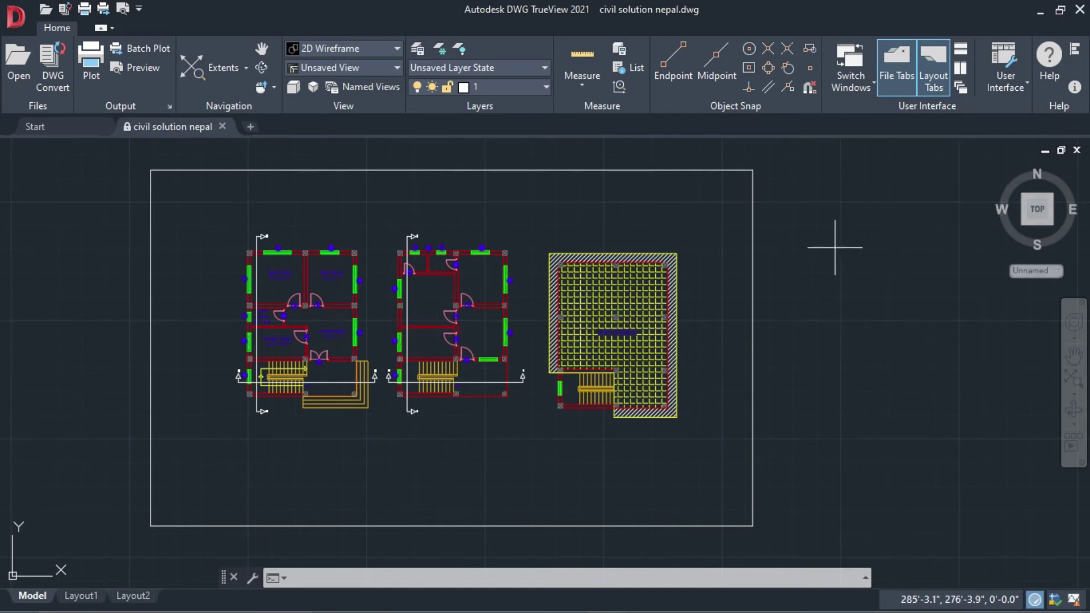
pyautogui.click(222, 126)
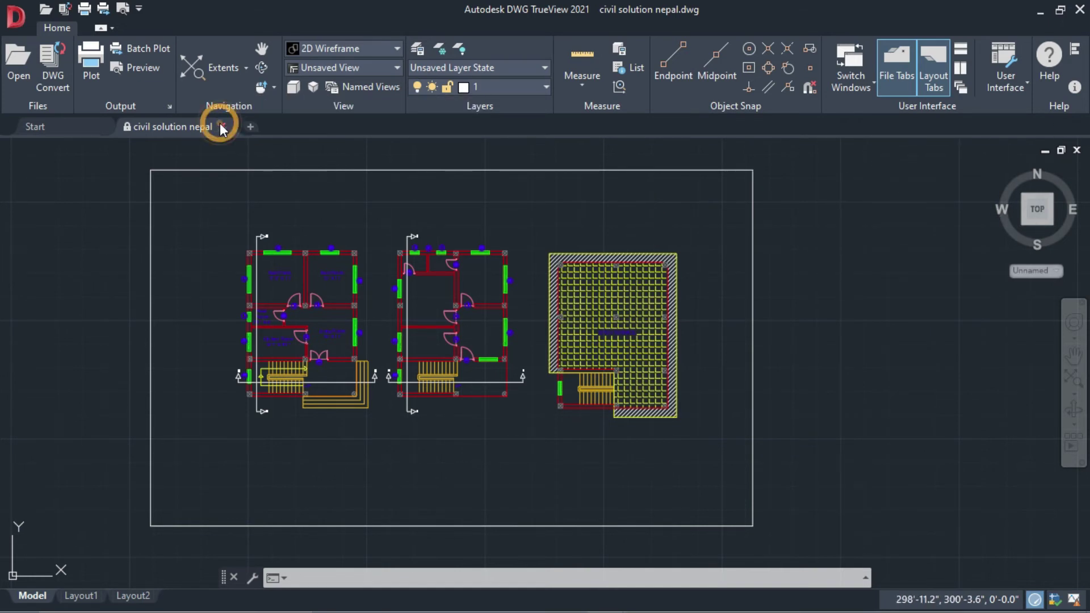
pyautogui.click(1042, 13)
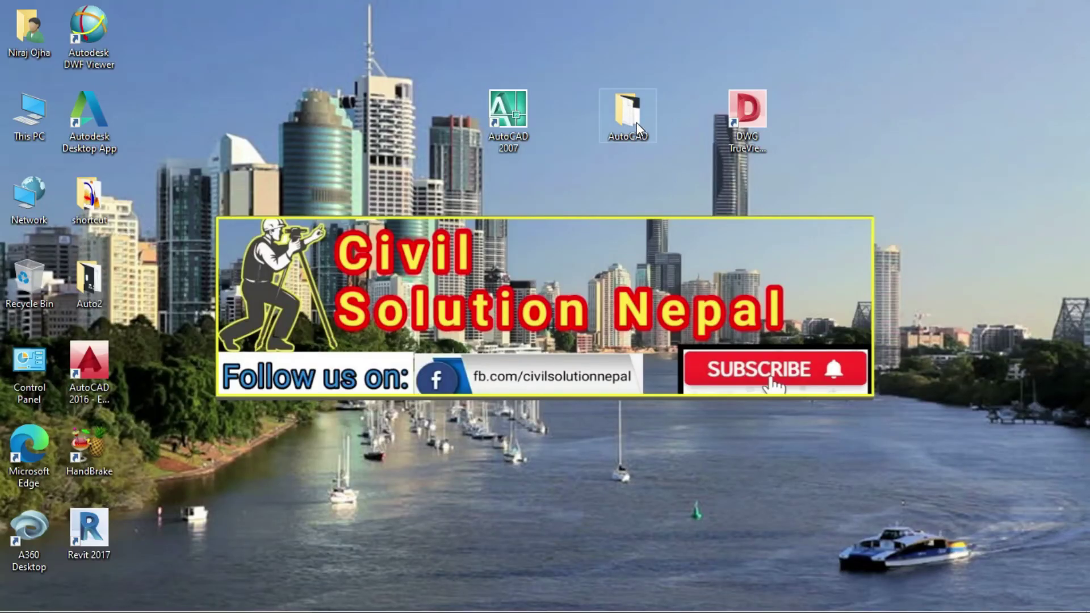
# Step: Open the converted civil solution nepal drawing from the desktop AutoCAD folder in AutoCAD 2007
pyautogui.doubleClick(636, 121)
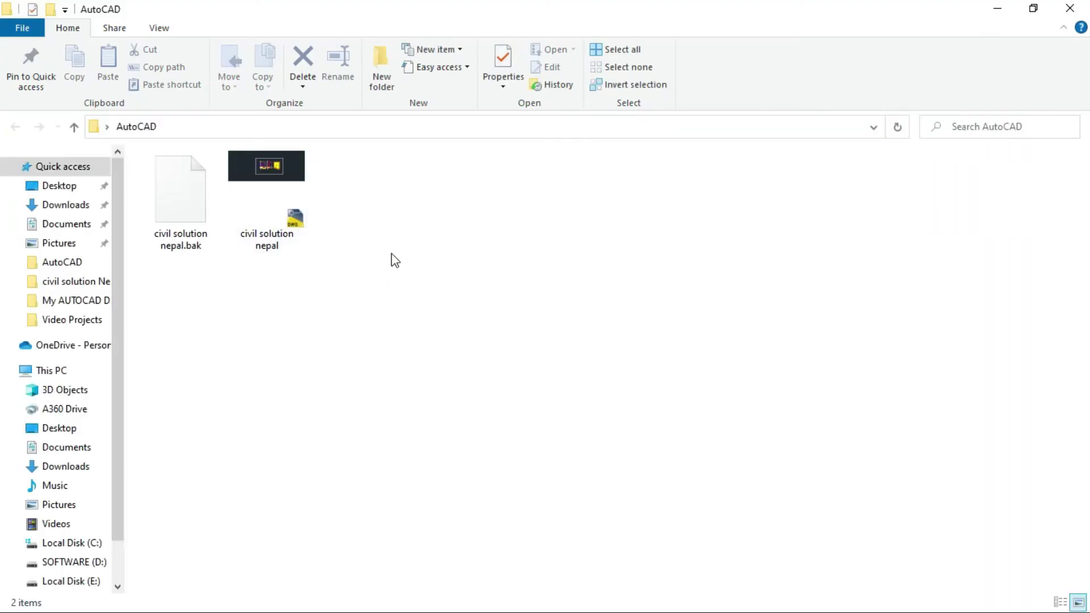
pyautogui.rightClick(394, 188)
pyautogui.click(443, 276)
pyautogui.click(291, 191)
pyautogui.rightClick(290, 188)
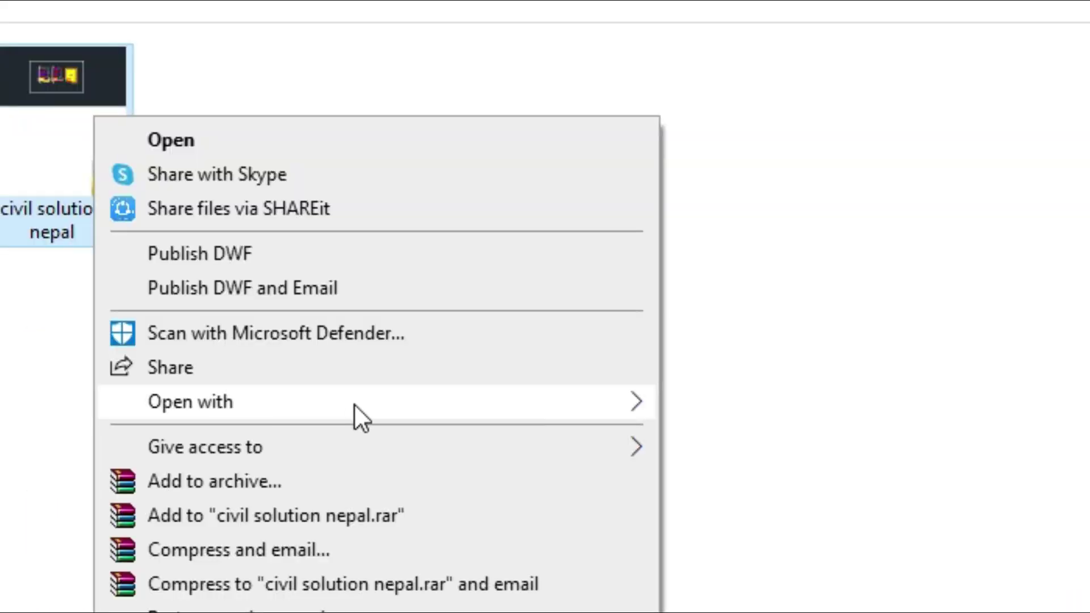
pyautogui.moveTo(353, 403)
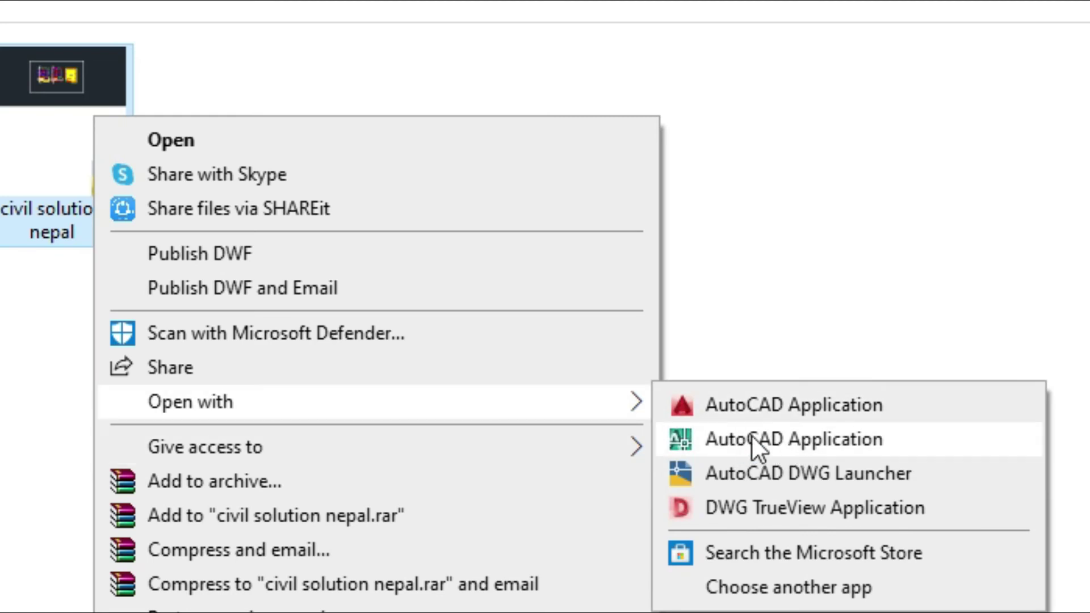
pyautogui.click(778, 441)
pyautogui.click(640, 347)
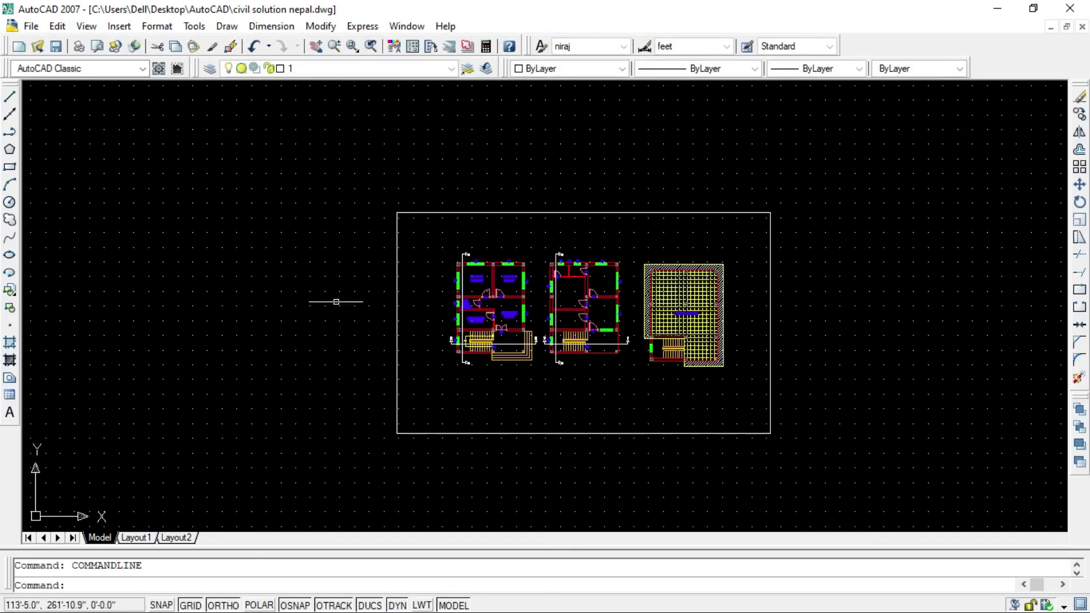
# Step: Turn off the grid display and examine the floor plans in the converted drawing
pyautogui.click(190, 605)
pyautogui.scroll(1, 483, 363)
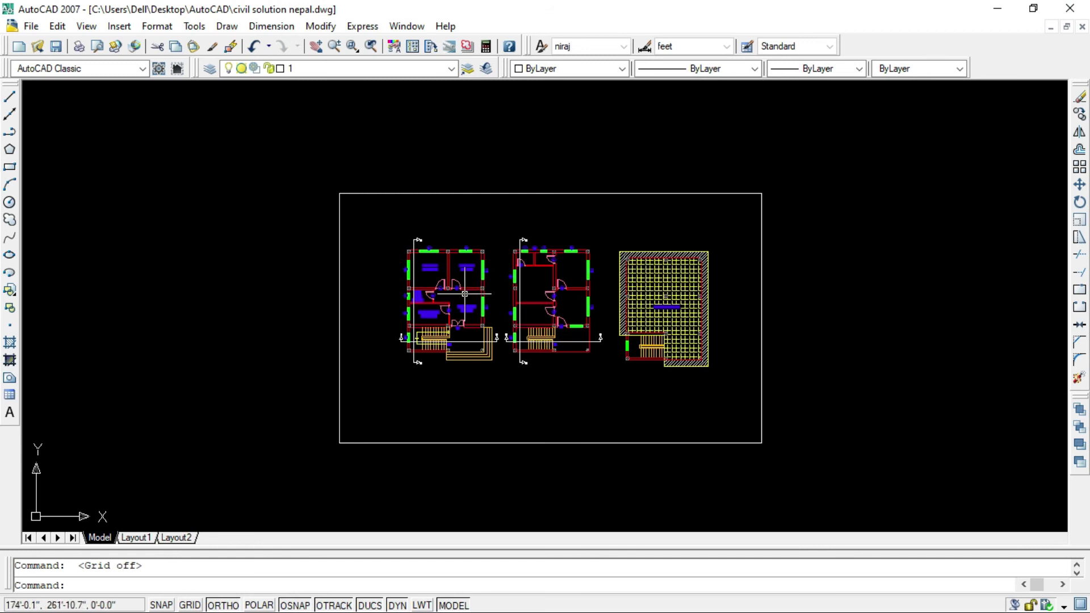
pyautogui.scroll(1, 464, 306)
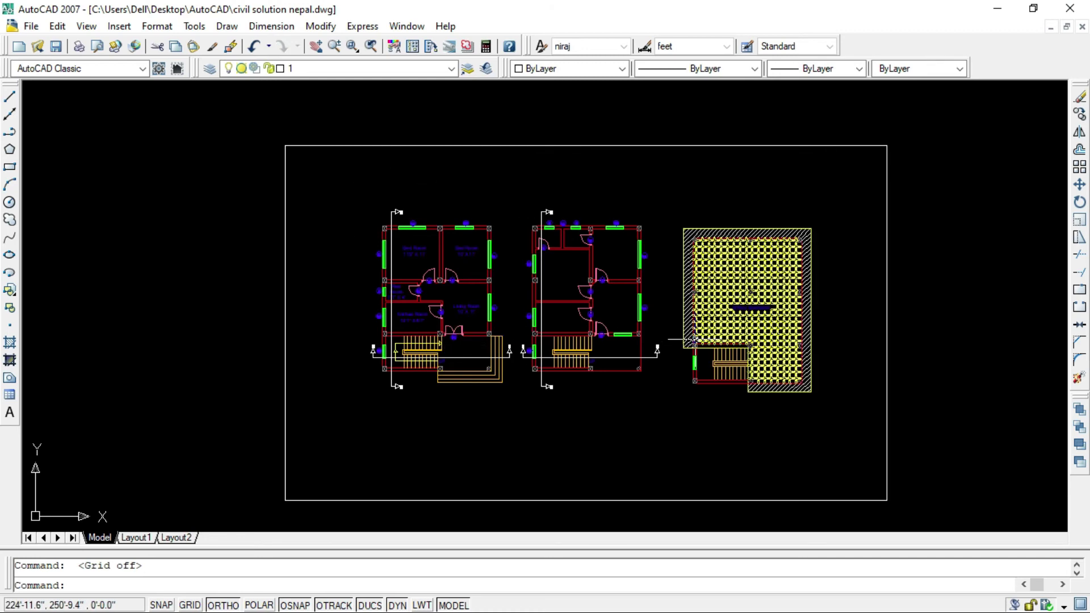
pyautogui.scroll(1, 668, 344)
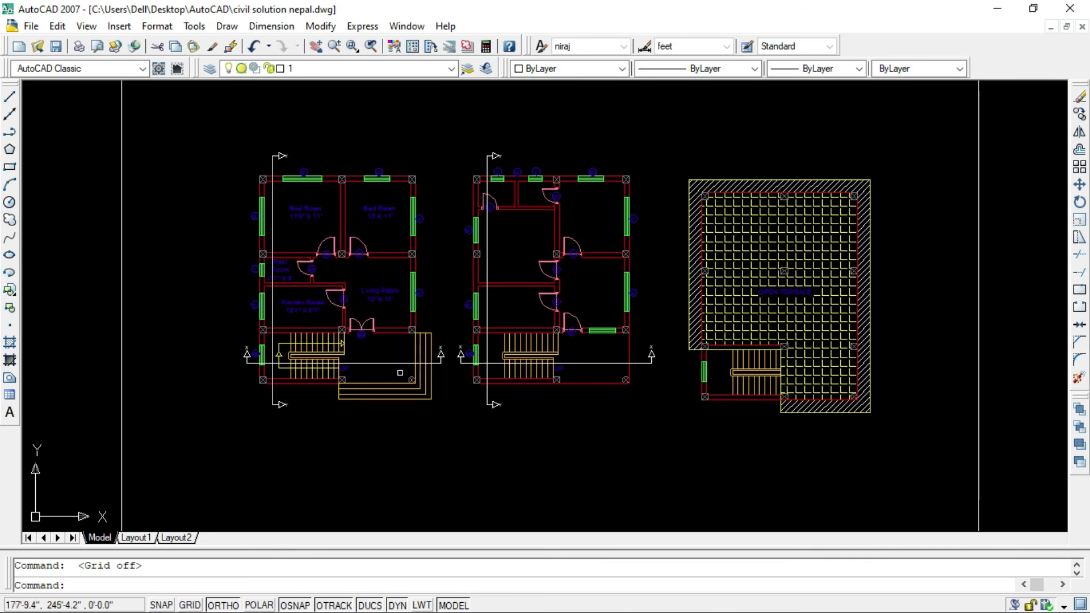
pyautogui.scroll(-1, 402, 433)
pyautogui.scroll(1, 531, 426)
pyautogui.scroll(-1, 445, 418)
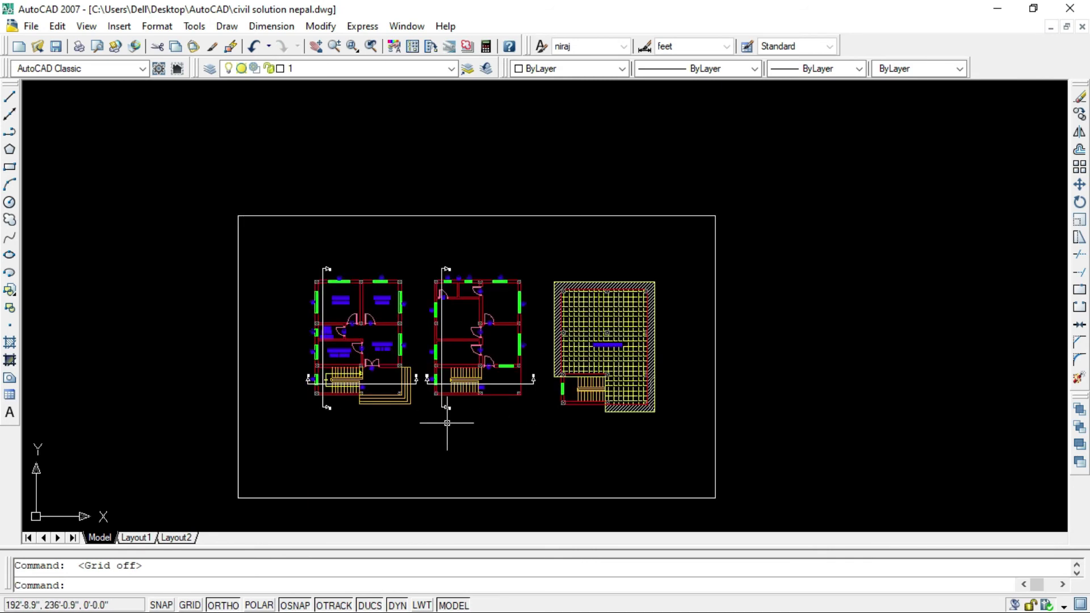
pyautogui.scroll(1, 636, 360)
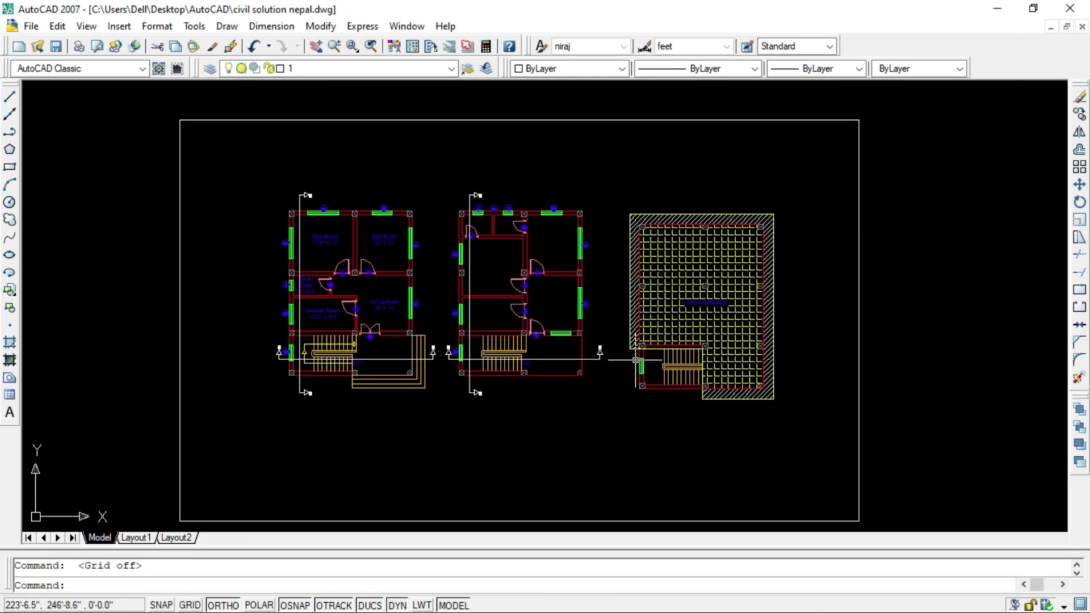
# Step: Switch back to DWG TrueView 2021
pyautogui.press('super')
pyautogui.click(604, 599)
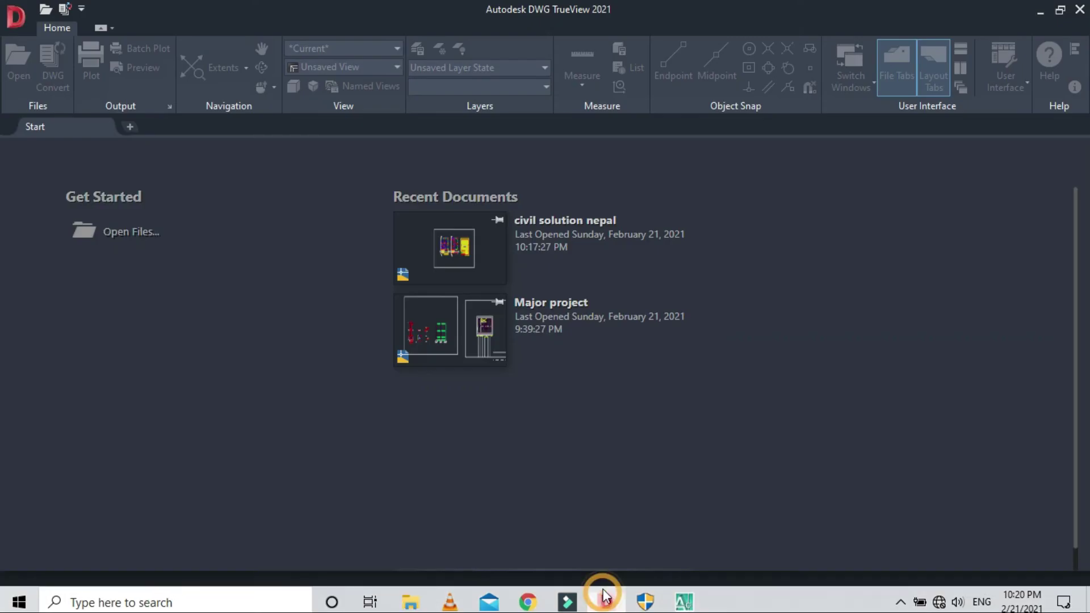